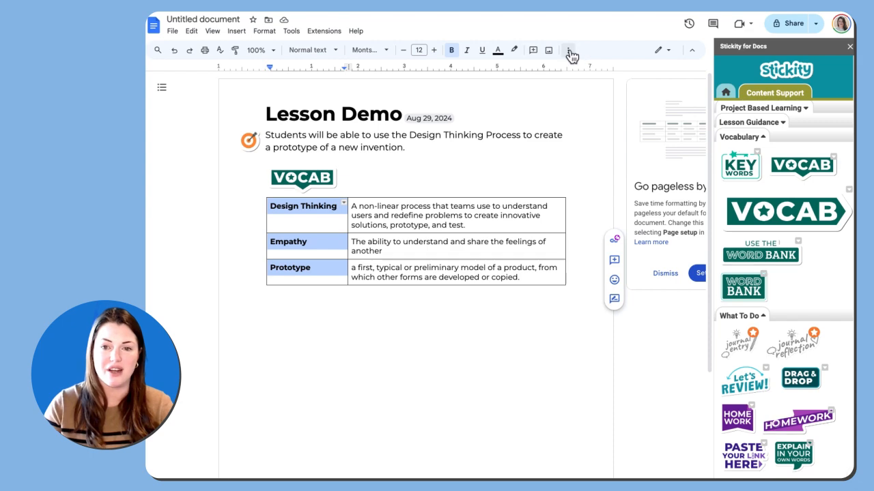
# - Fill the vocabulary term cells with the green sampled from the VOCAB sticker using the eyedropper
pyautogui.click(570, 52)
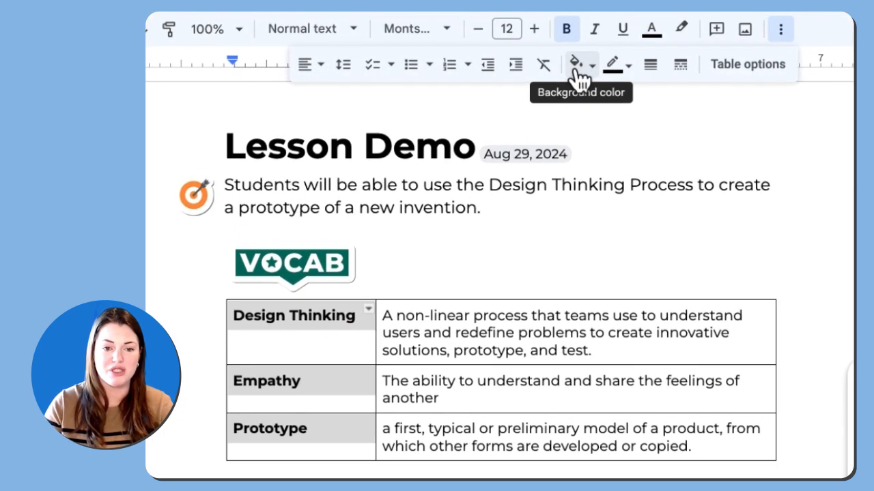
pyautogui.click(579, 80)
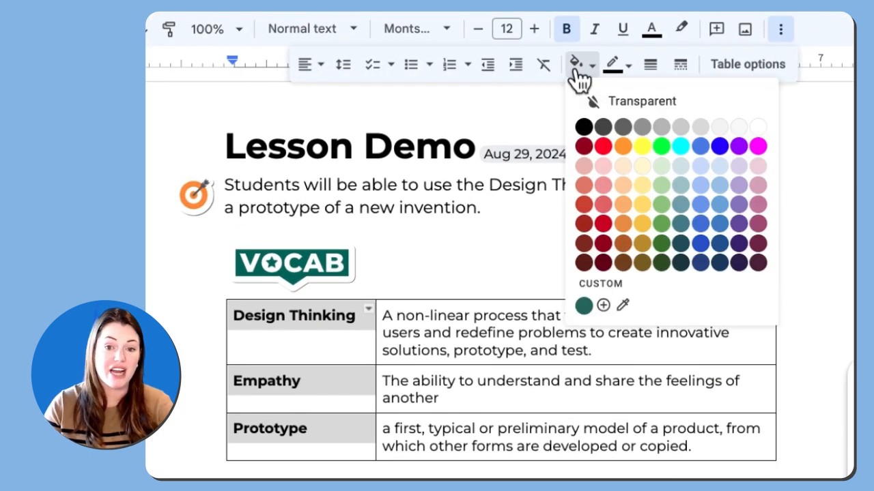
pyautogui.click(623, 307)
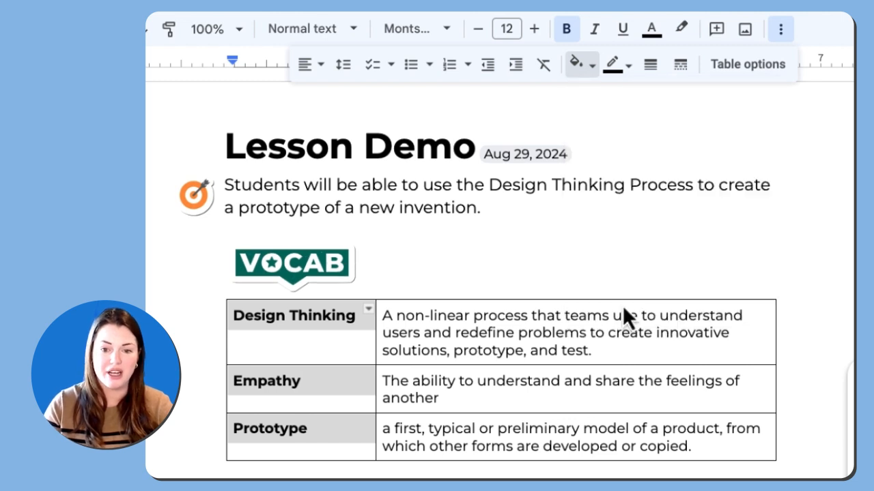
pyautogui.click(312, 275)
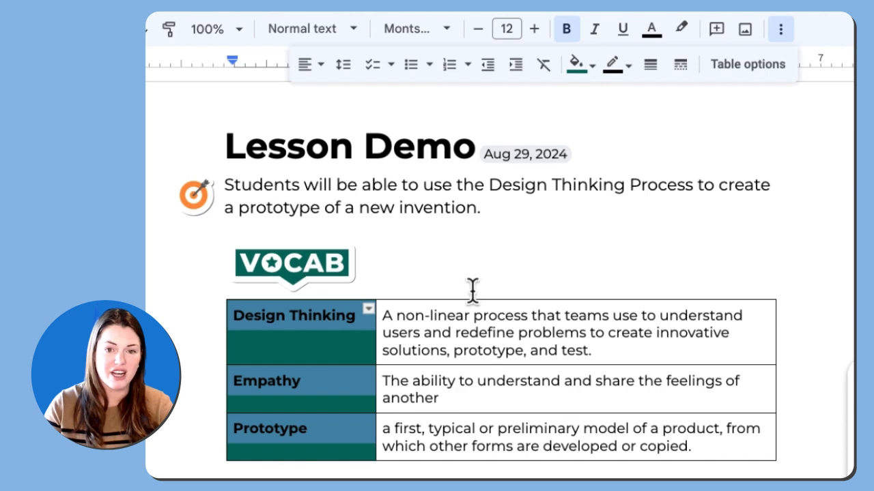
# - Set the text colour of the vocabulary terms in the green cells to white
pyautogui.click(652, 30)
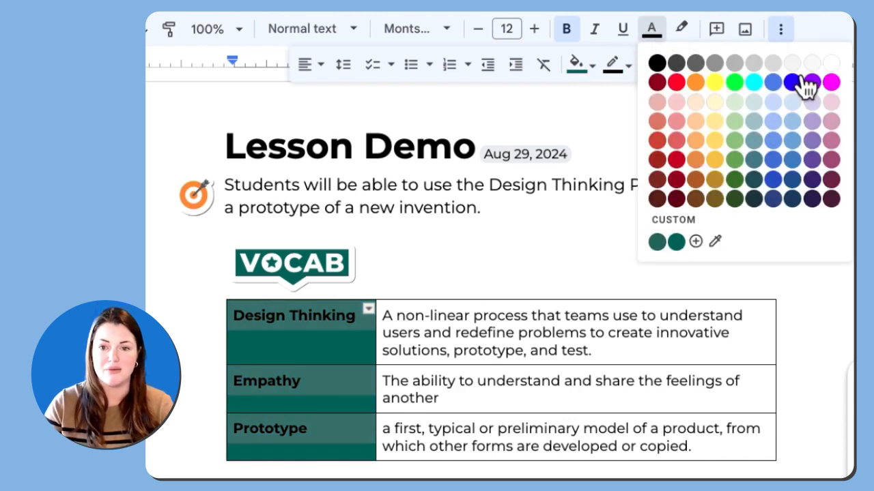
pyautogui.click(831, 64)
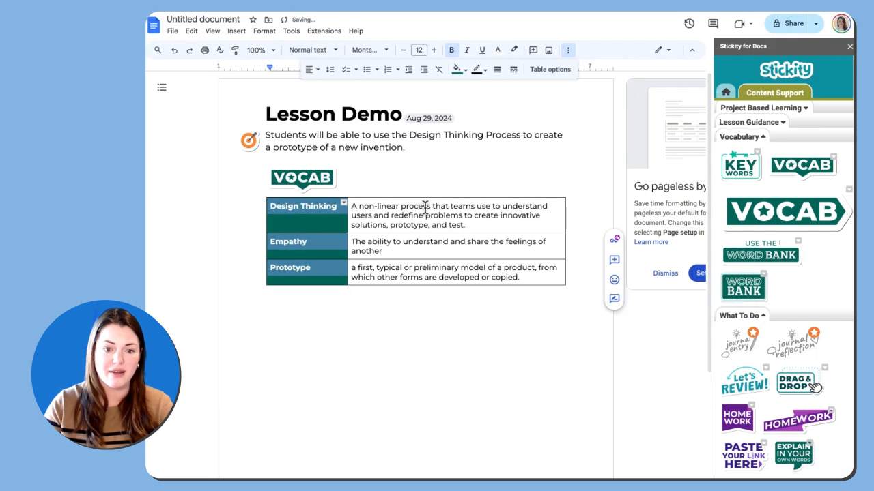
pyautogui.click(464, 252)
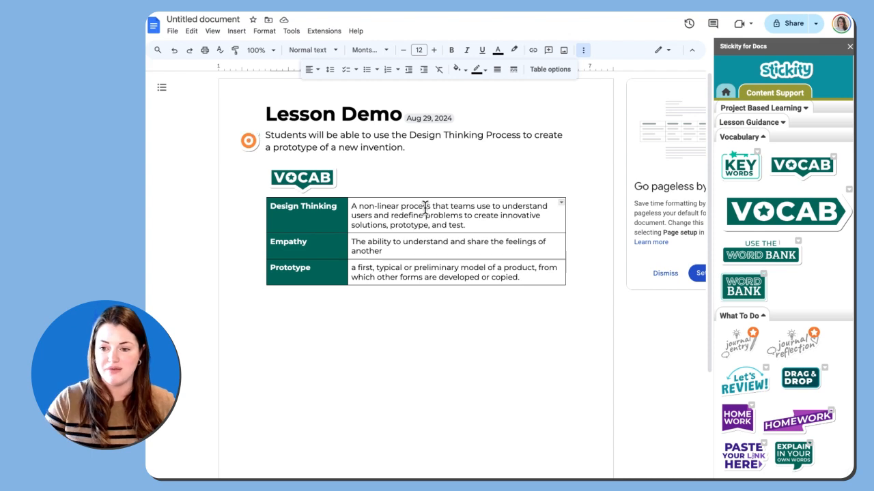
# - Insert the plain blue line sticker from the Stickity Dividers below the vocabulary table
pyautogui.click(484, 297)
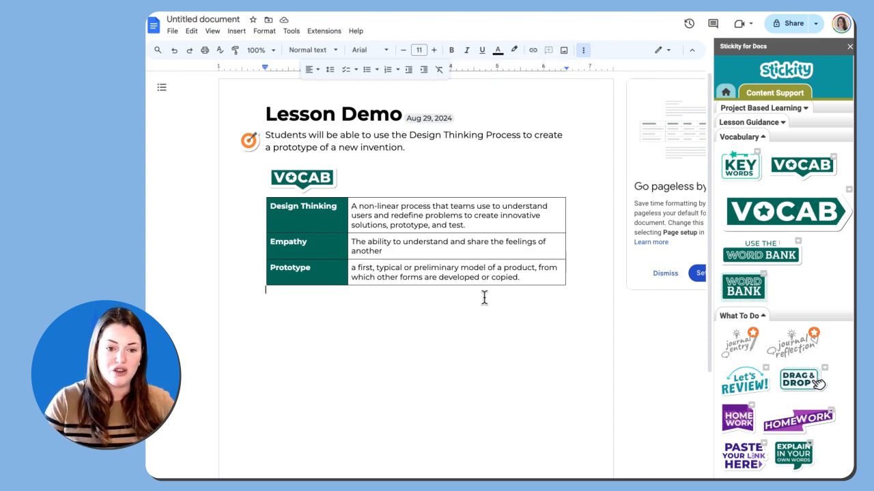
pyautogui.click(726, 92)
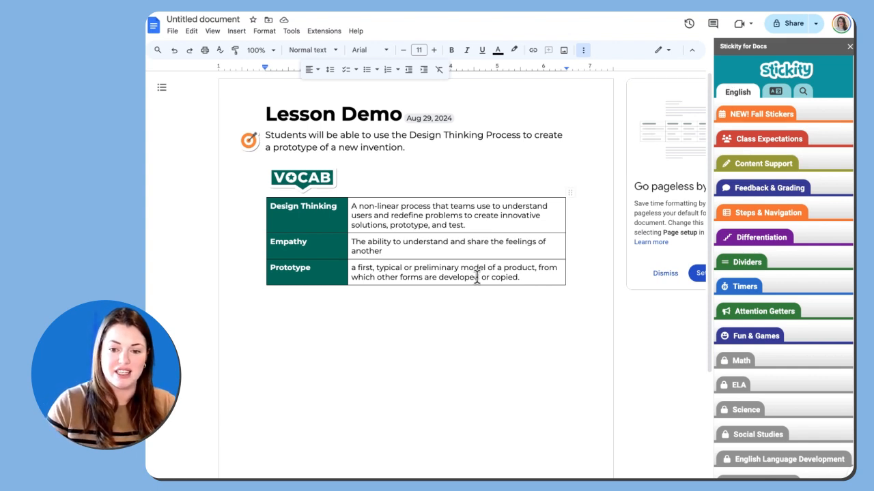
pyautogui.click(434, 302)
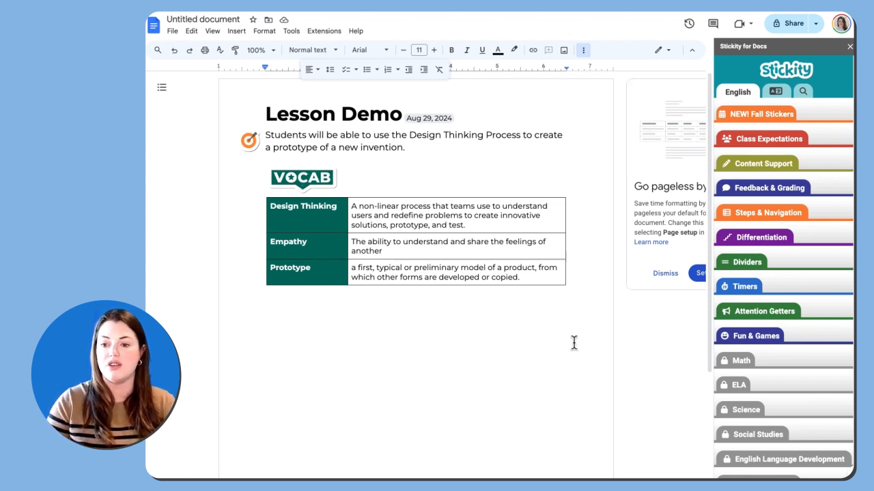
pyautogui.click(747, 261)
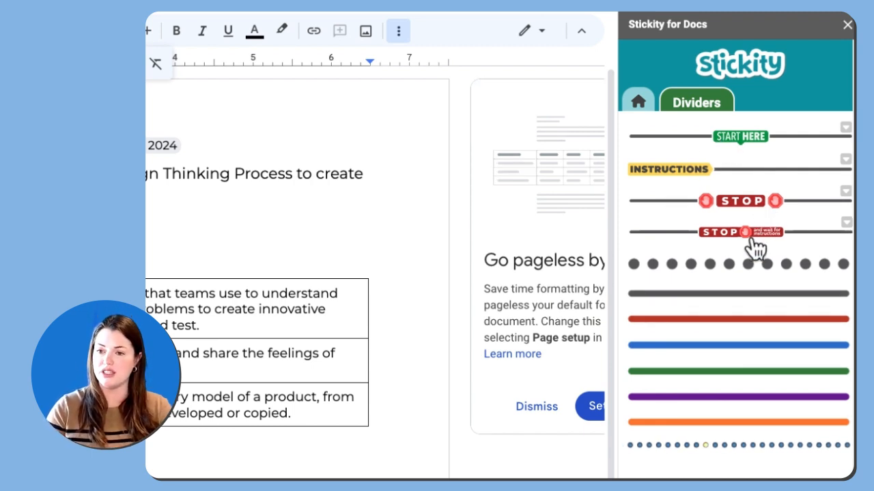
pyautogui.click(720, 355)
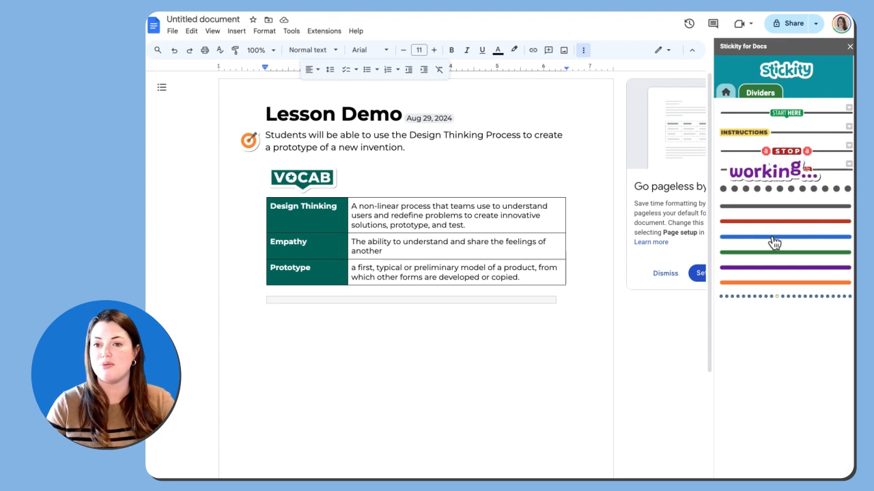
pyautogui.click(432, 330)
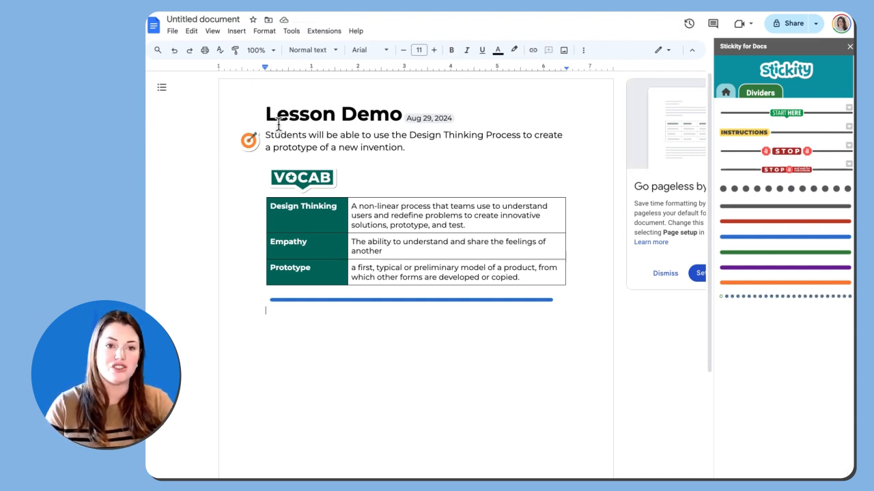
# - Insert a 1 x 1 table below the blue divider and enter DO NOW in it
pyautogui.click(237, 31)
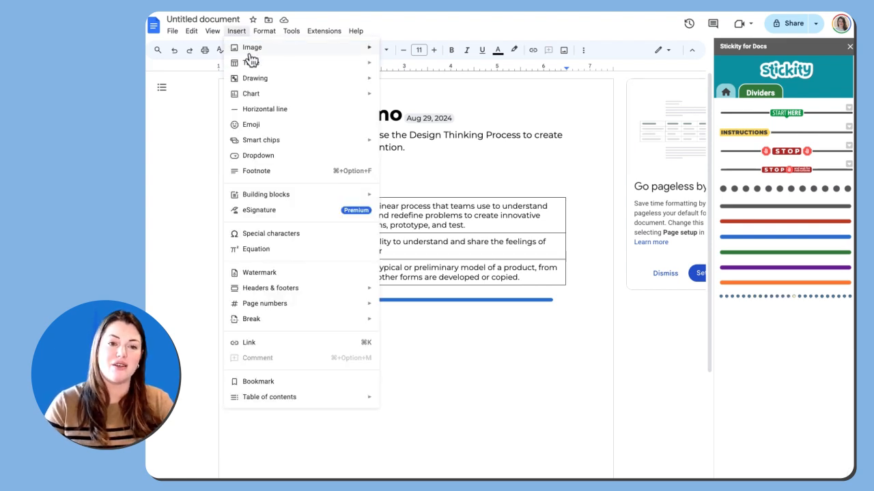
pyautogui.moveTo(254, 68)
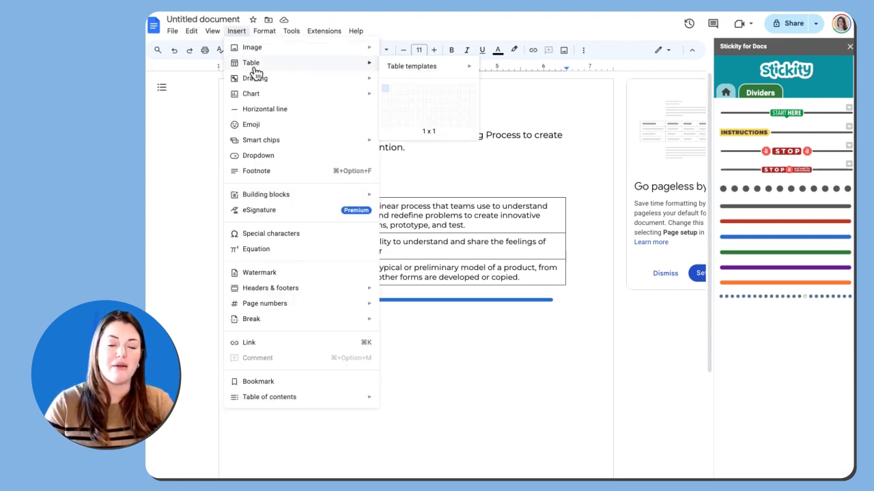
pyautogui.click(386, 94)
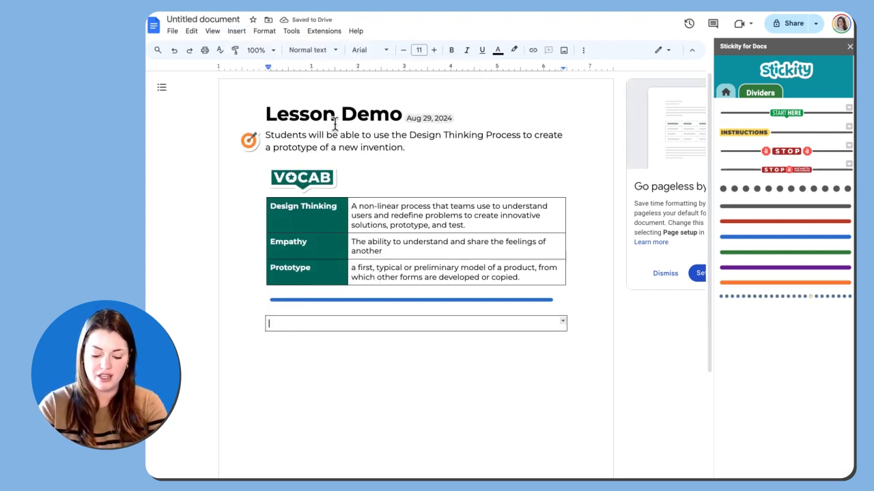
pyautogui.write('DO NOW')
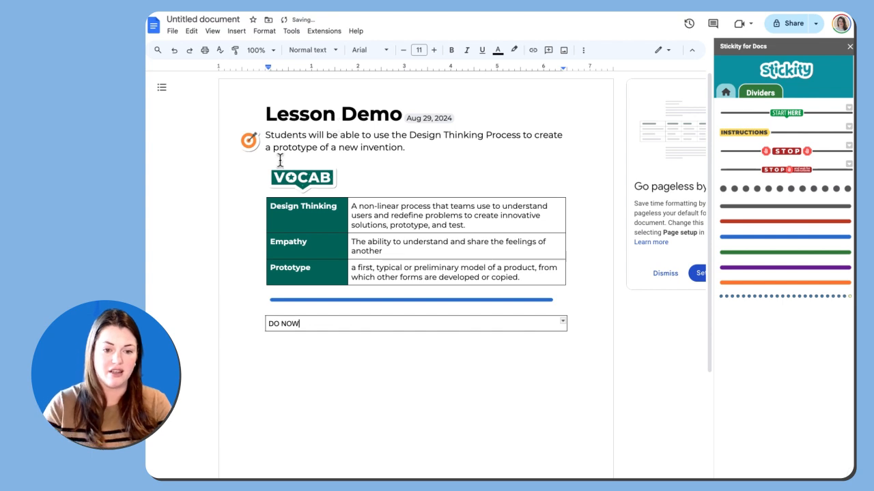
# - Set the DO NOW text to bold Montserrat
pyautogui.tripleClick(280, 327)
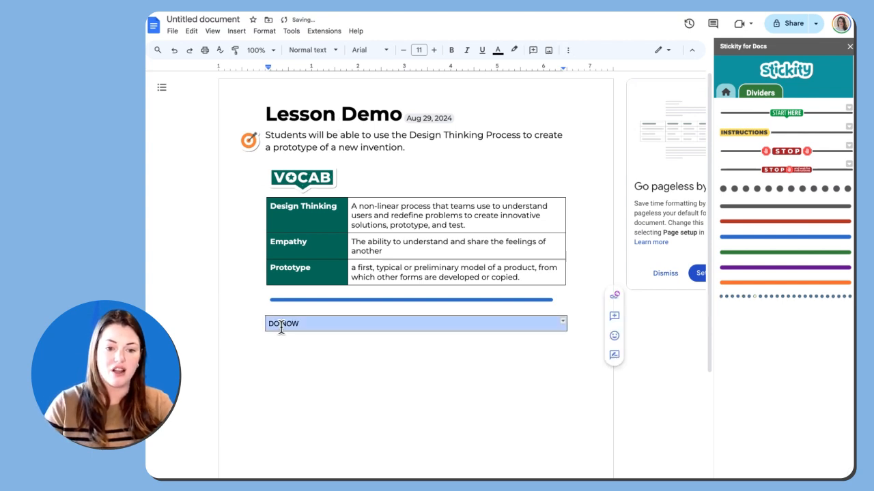
pyautogui.click(374, 49)
pyautogui.moveTo(383, 117)
pyautogui.click(500, 213)
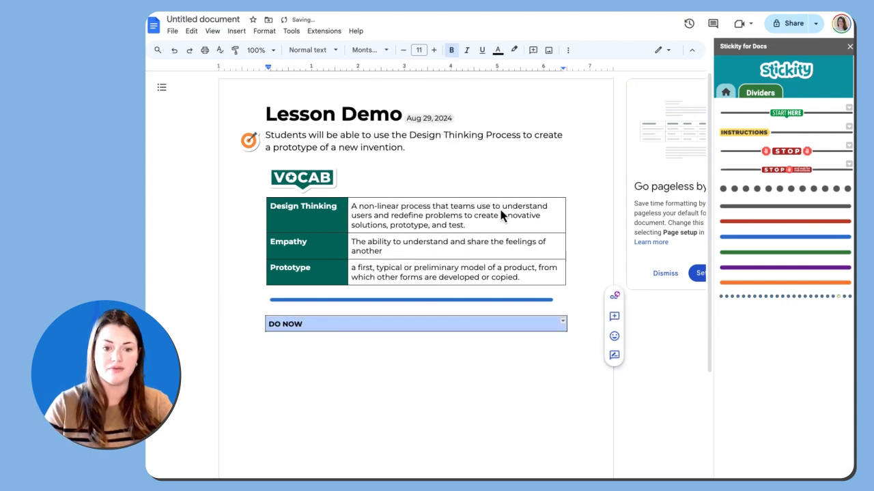
# - Fill the DO NOW cell with a blue background similar to the divider line
pyautogui.click(569, 53)
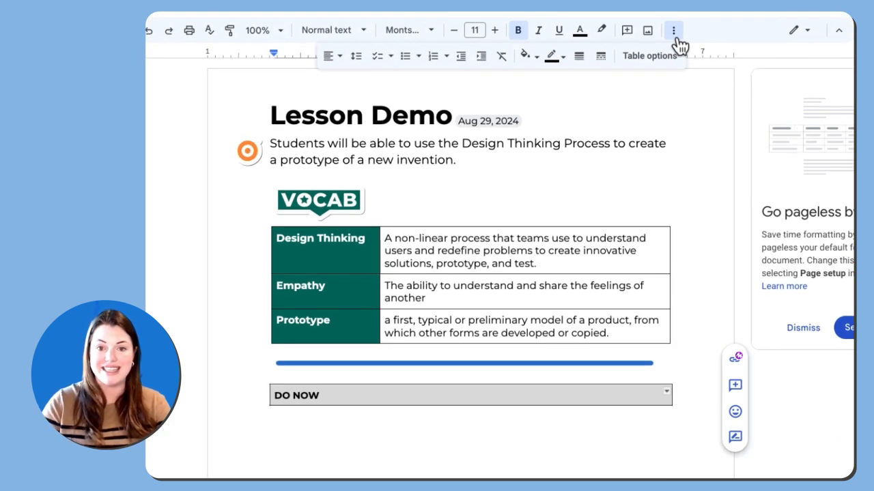
pyautogui.click(526, 59)
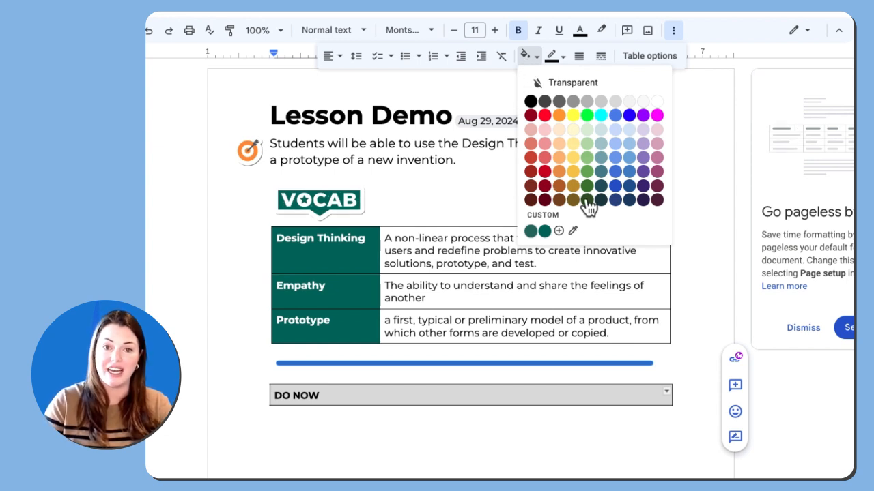
pyautogui.click(615, 171)
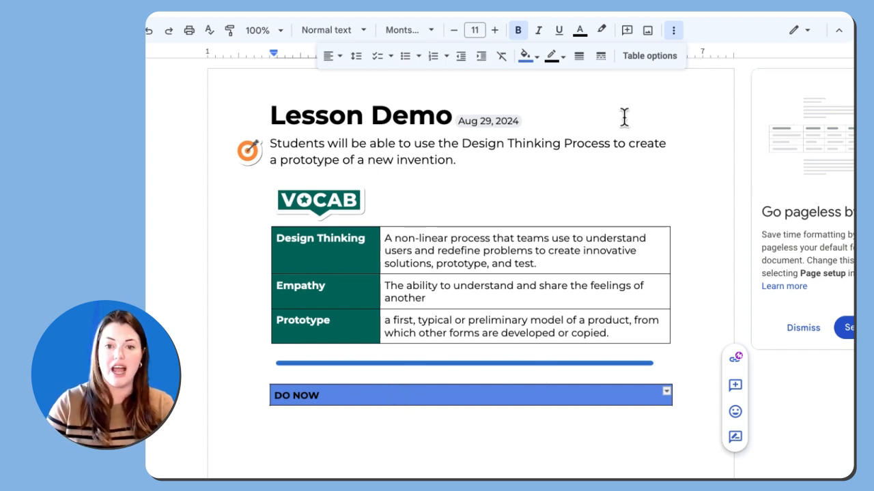
# - Set the DO NOW text colour to white and its font size to 22
pyautogui.click(580, 31)
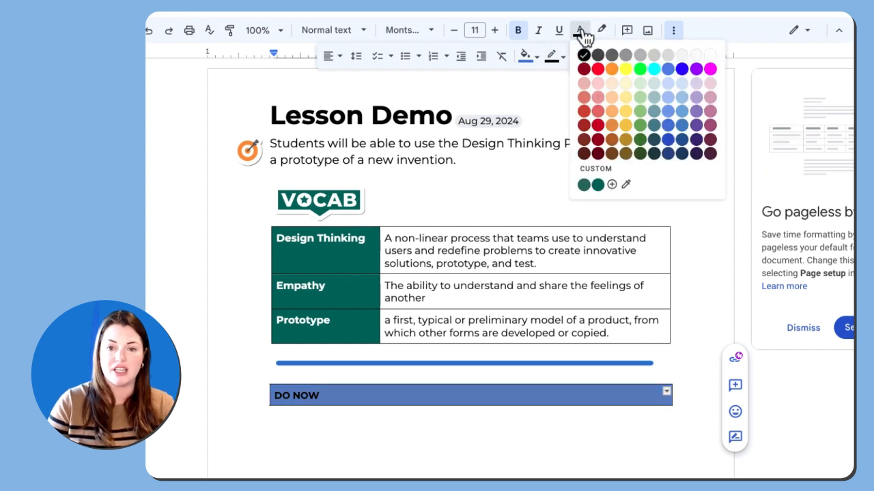
pyautogui.click(710, 55)
pyautogui.click(494, 32)
pyautogui.click(494, 32)
pyautogui.click(494, 32)
pyautogui.click(494, 32)
pyautogui.click(494, 31)
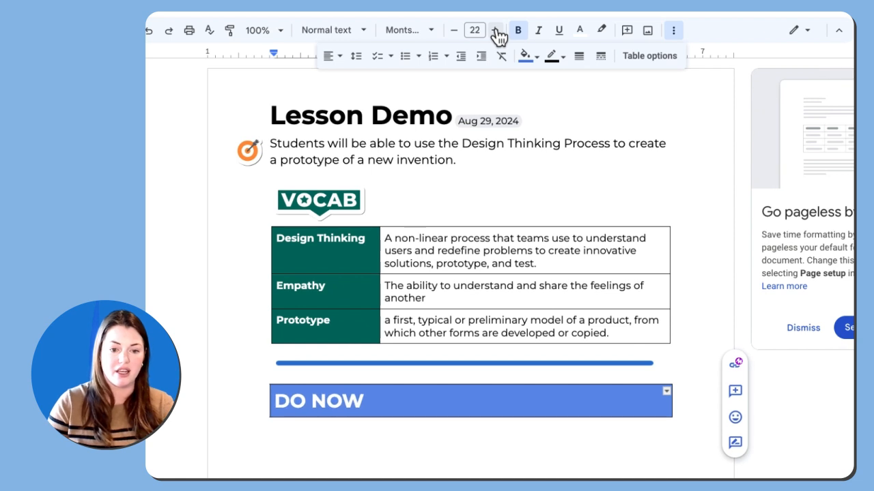
pyautogui.click(416, 405)
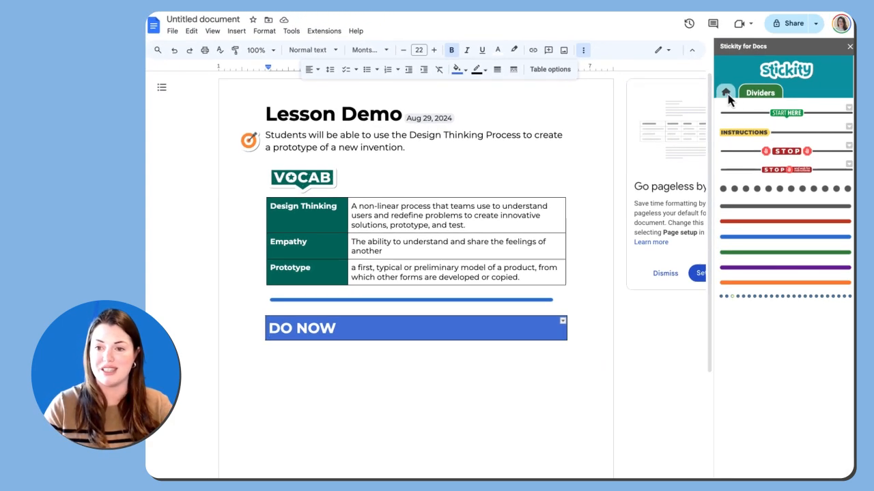
# - Insert the Silent, Independent and Laptop stickers from Class Expectations in a row before the DO NOW text
pyautogui.click(726, 94)
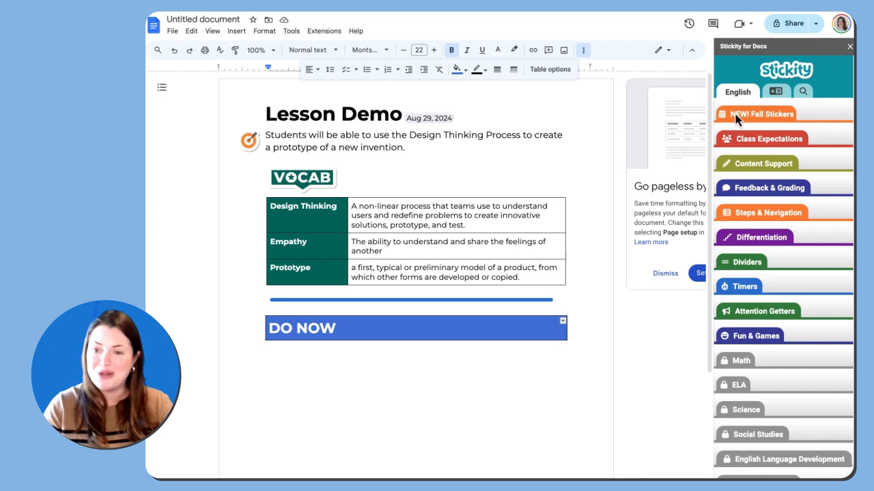
pyautogui.click(743, 139)
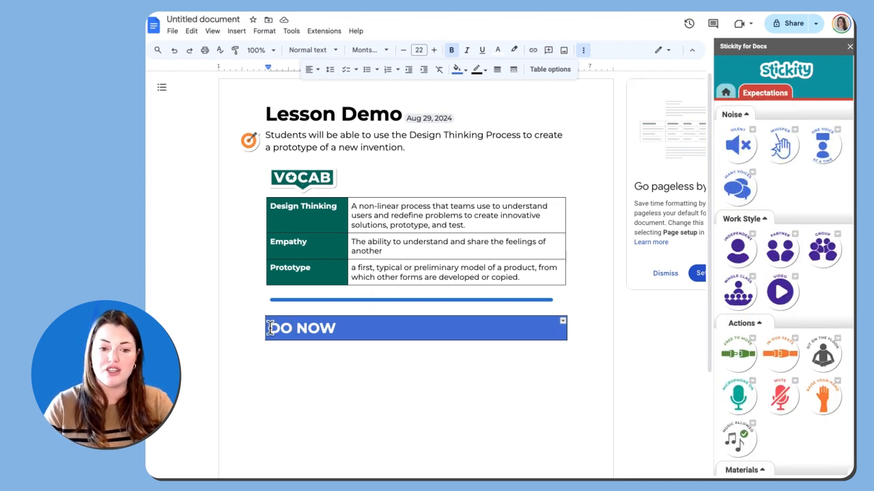
pyautogui.click(269, 328)
pyautogui.click(732, 149)
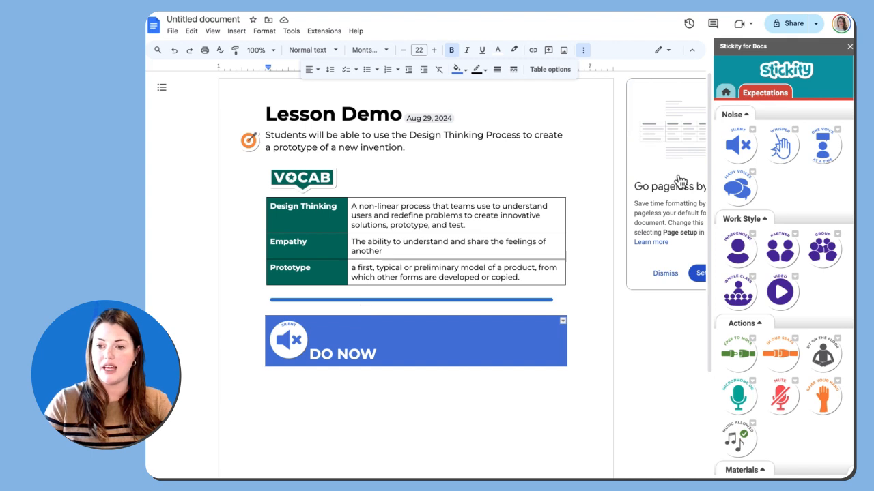
pyautogui.click(295, 357)
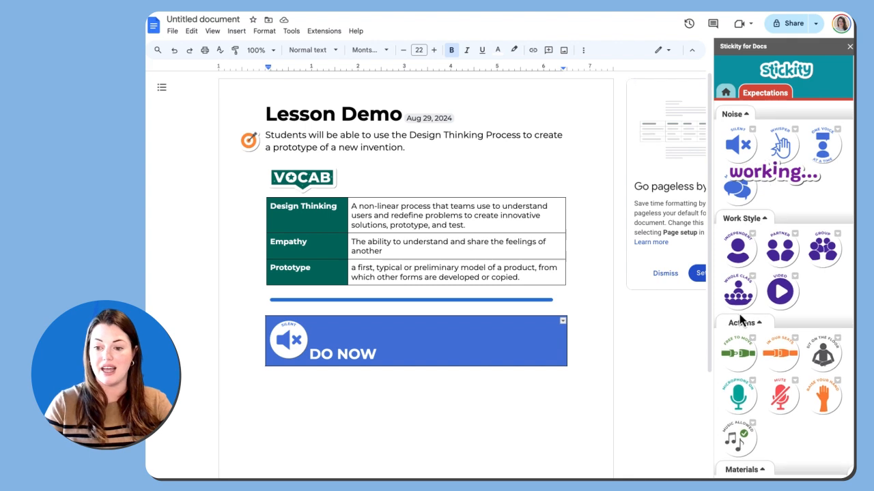
pyautogui.scroll(-3, 742, 316)
pyautogui.scroll(-2, 742, 316)
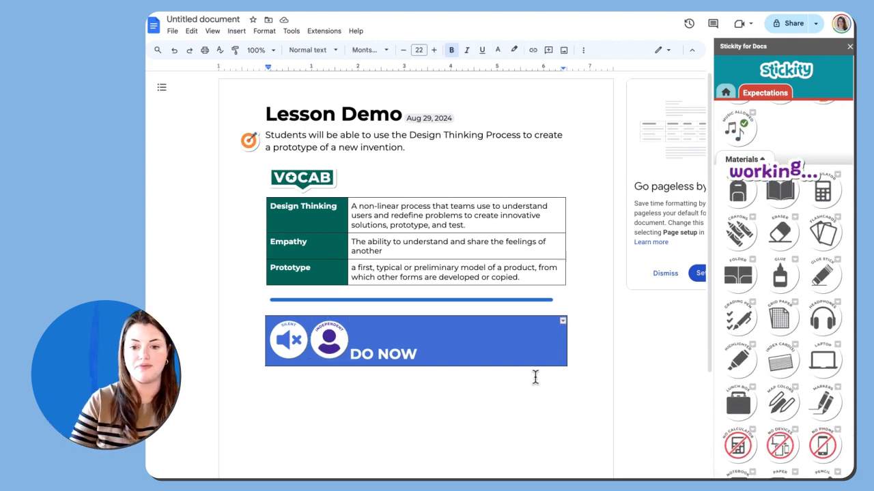
# - Shrink the Silent, Independent and Laptop stickers to about the DO NOW text's height and add a space before the text
pyautogui.click(290, 338)
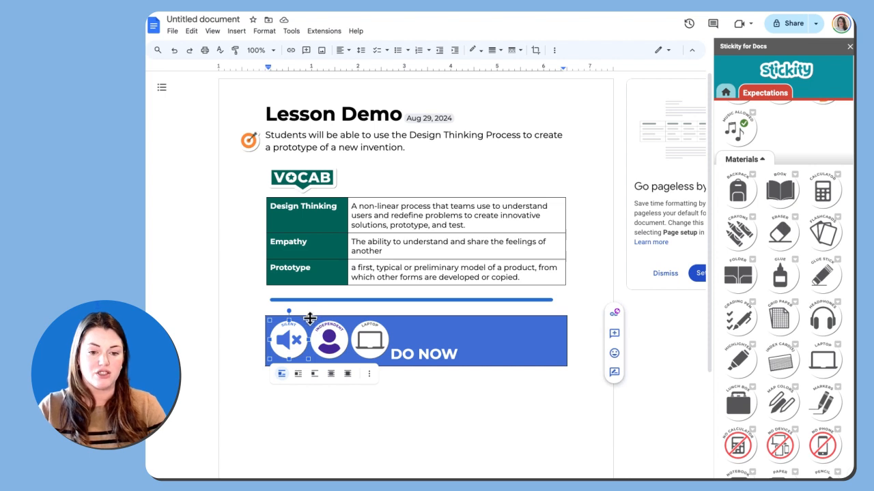
pyautogui.moveTo(305, 325); pyautogui.dragTo(277, 351)
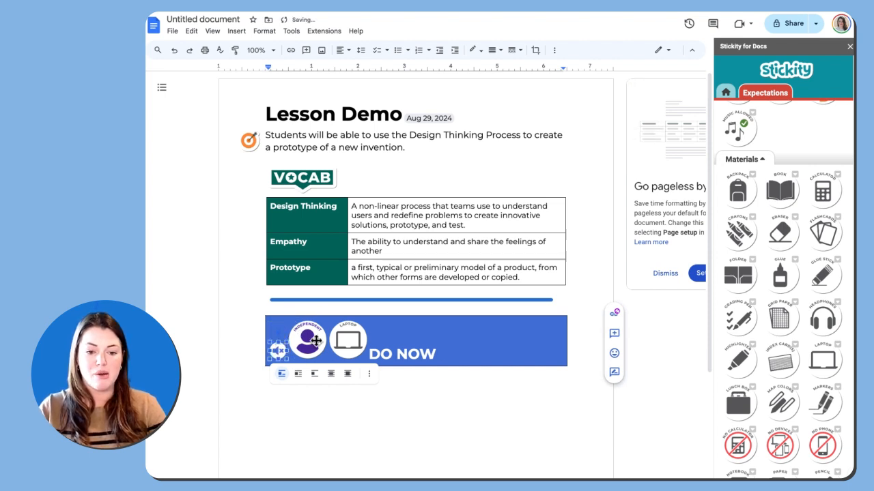
pyautogui.hotkey('ctrl', 'z')
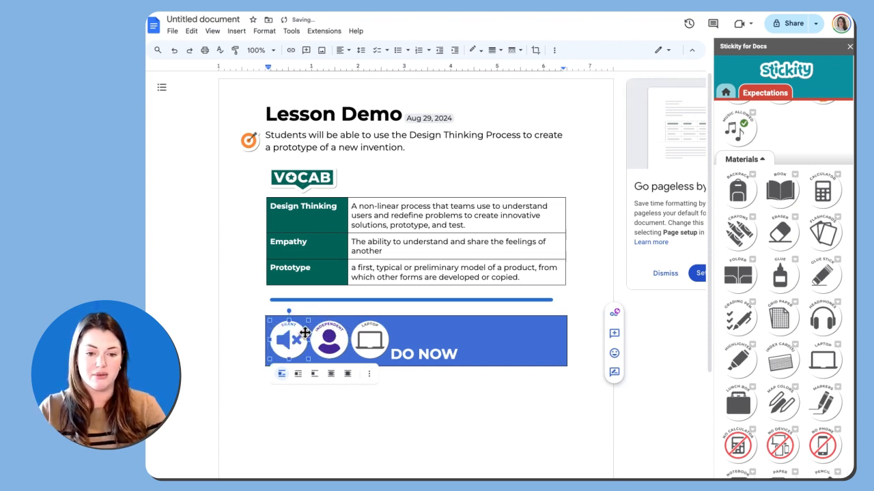
pyautogui.moveTo(306, 323); pyautogui.dragTo(277, 350)
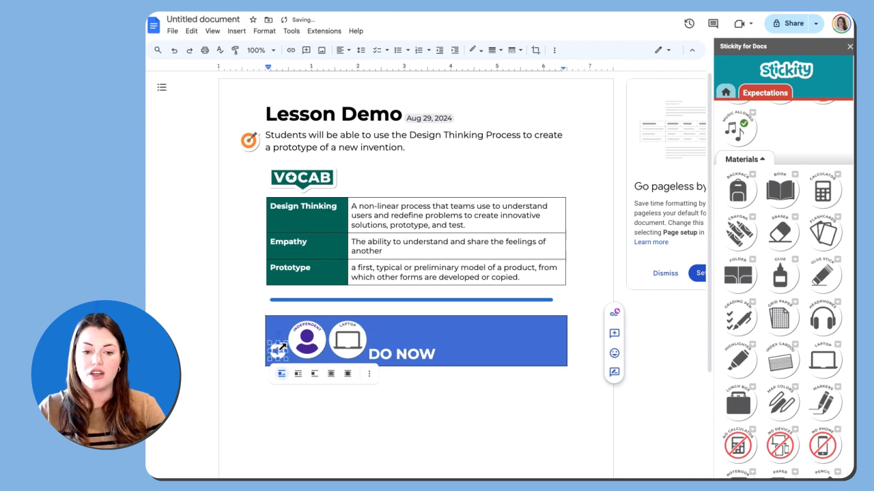
pyautogui.moveTo(321, 325); pyautogui.dragTo(298, 349)
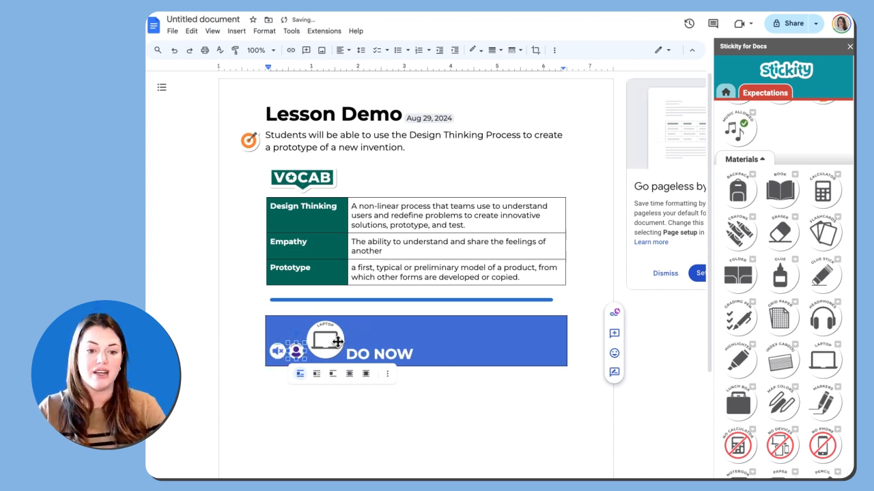
pyautogui.click(326, 340)
pyautogui.moveTo(341, 325); pyautogui.dragTo(322, 356)
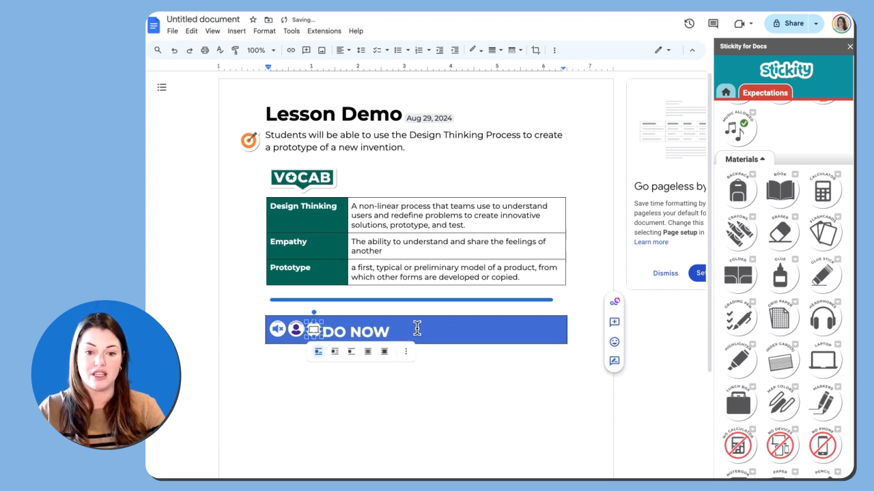
pyautogui.click(431, 330)
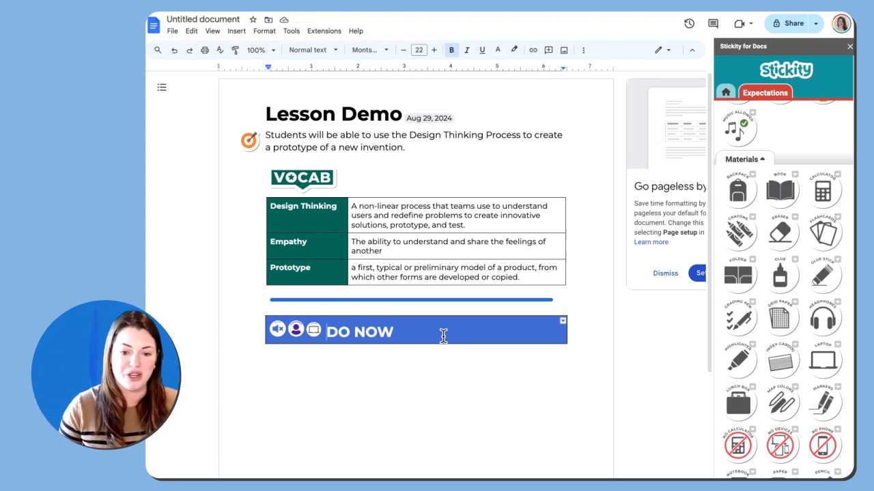
# - Insert the Instructions sticker with the downward pointer from Content Support below the DO NOW banner
pyautogui.click(443, 359)
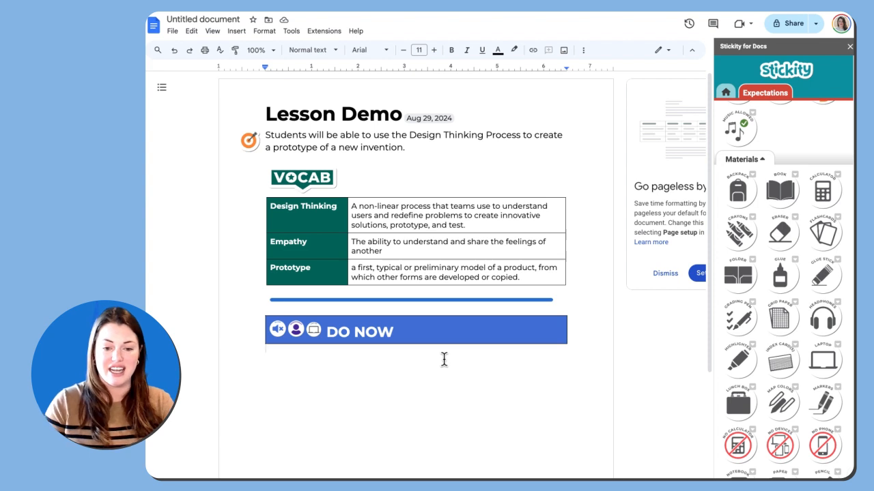
pyautogui.click(724, 93)
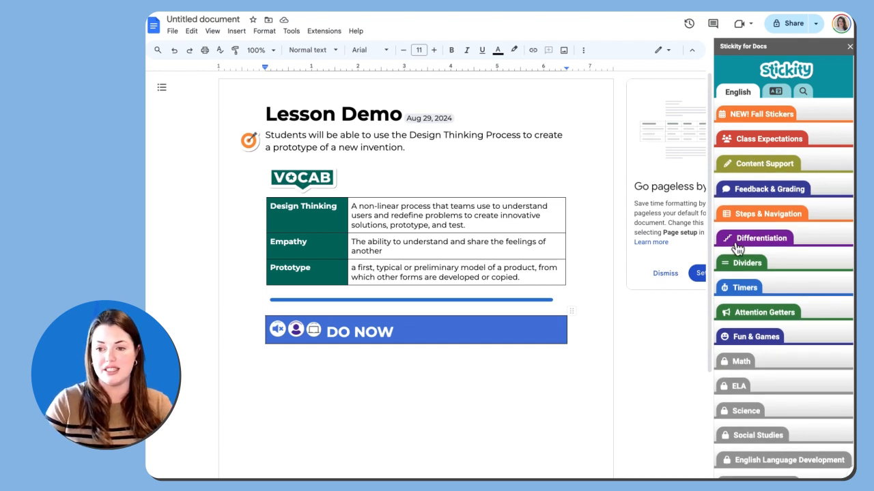
pyautogui.click(756, 172)
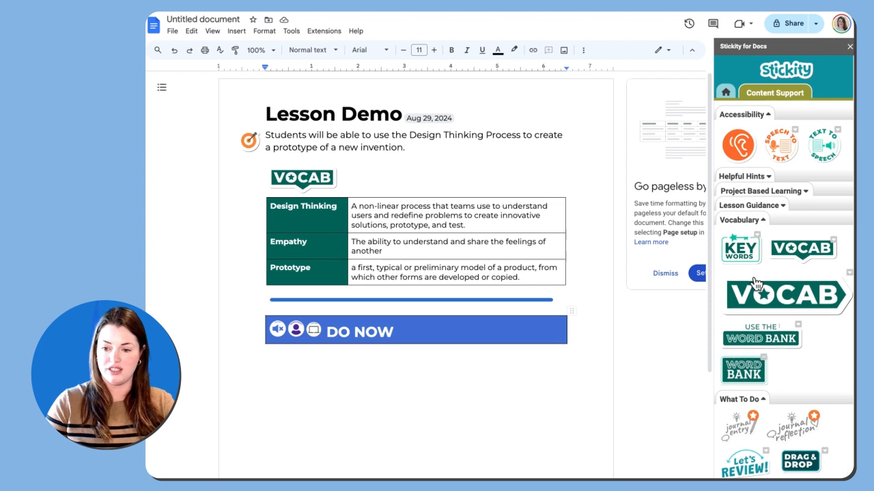
pyautogui.scroll(-5, 756, 284)
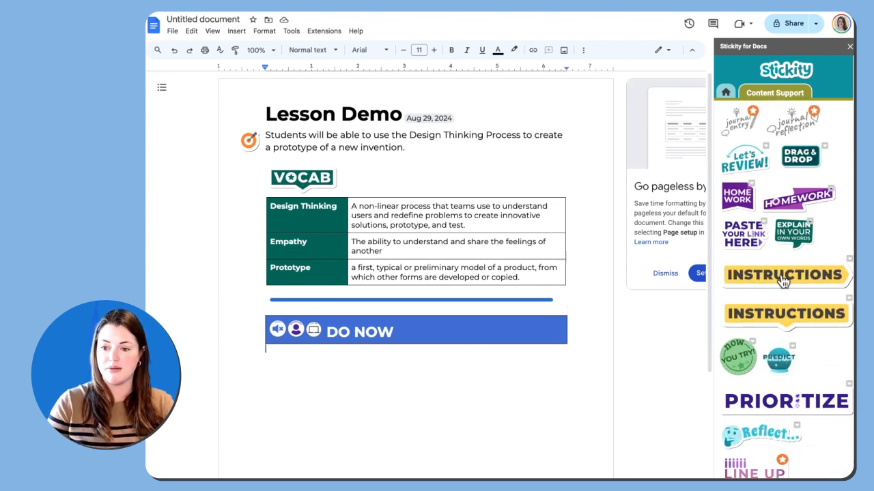
pyautogui.click(783, 281)
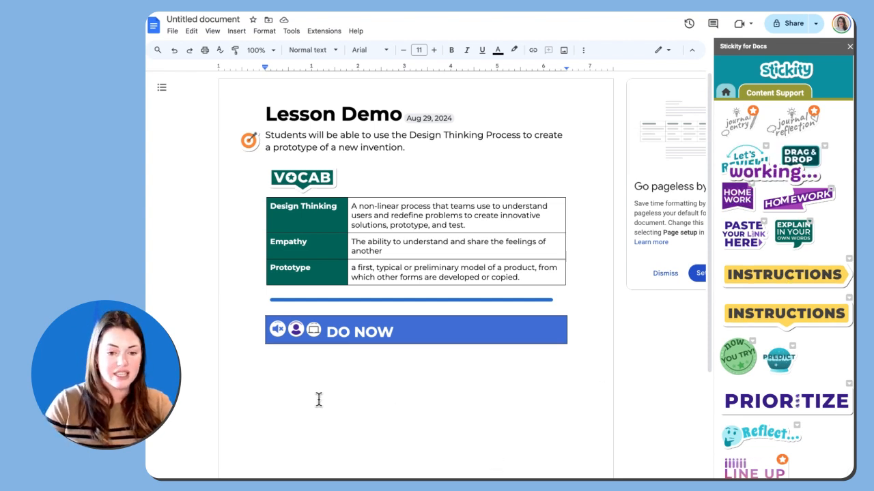
# - Shrink the Instructions sticker to a small label below the banner and place the cursor after it
pyautogui.click(374, 374)
pyautogui.moveTo(407, 378); pyautogui.dragTo(330, 360)
pyautogui.click(363, 362)
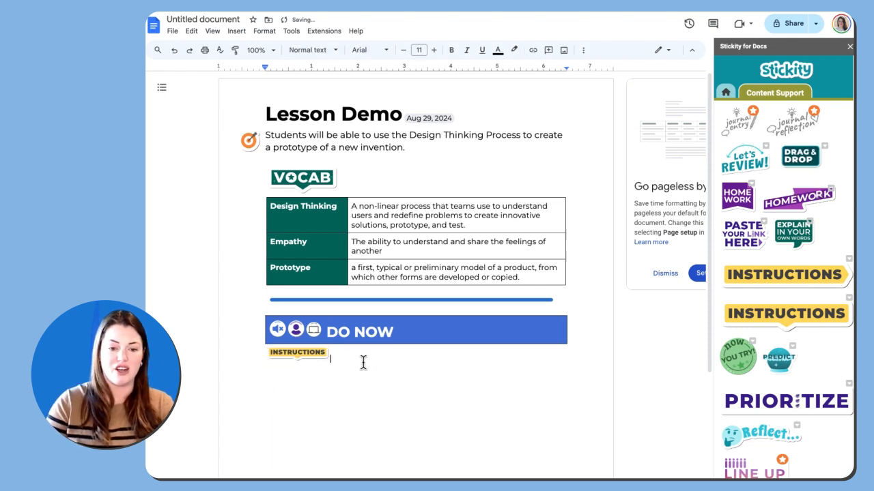
# - Insert a 2 x 2 table below the Instructions sticker and narrow its first column
pyautogui.click(236, 31)
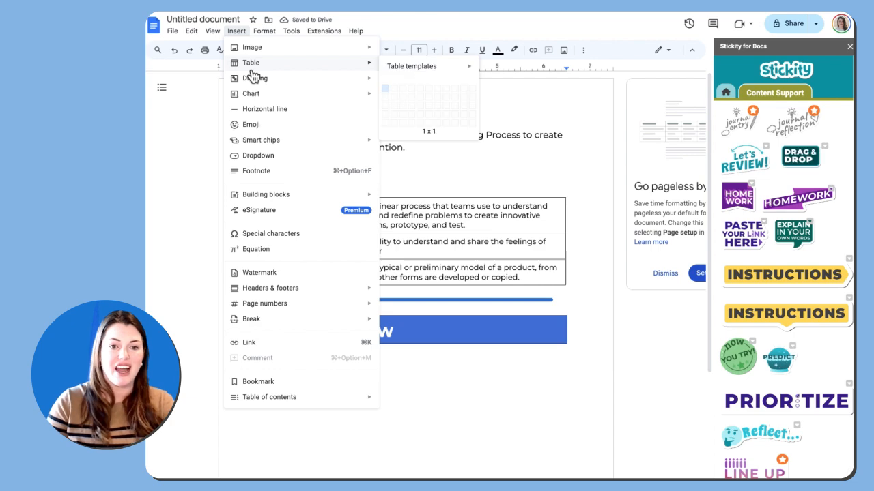
pyautogui.moveTo(356, 69)
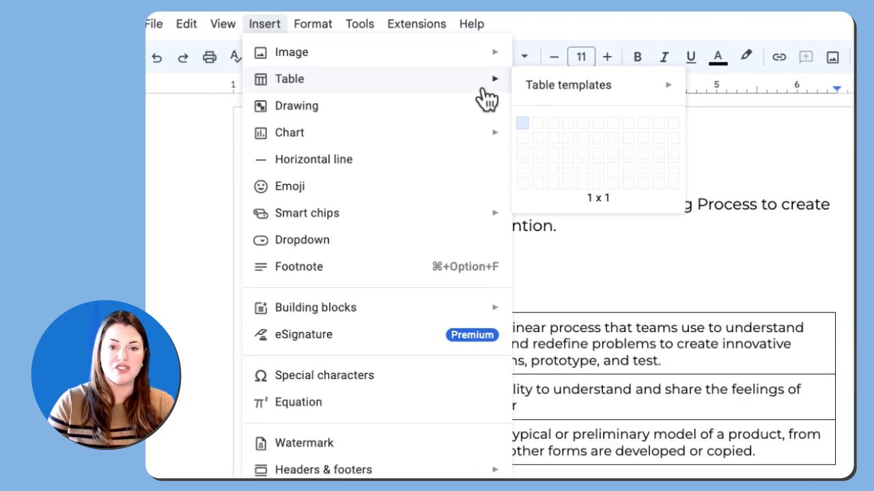
pyautogui.click(537, 140)
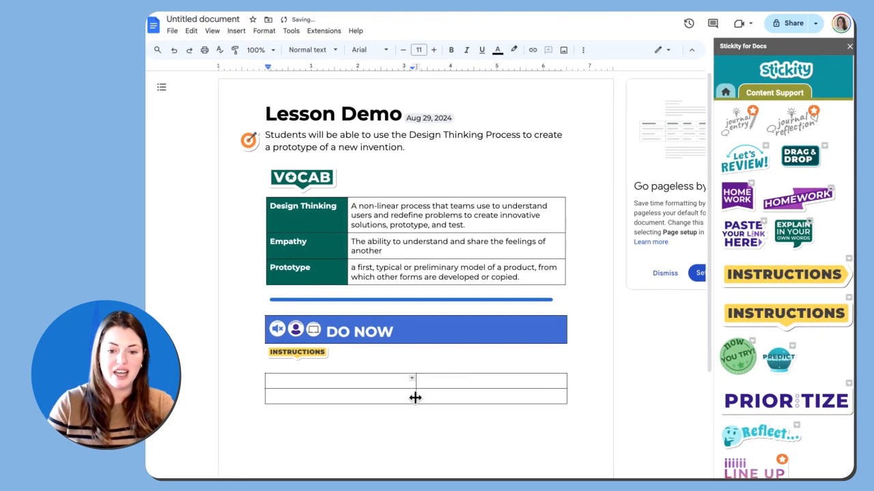
pyautogui.moveTo(415, 397); pyautogui.dragTo(327, 396)
# - Insert the Step 1 and Step 2 stickers from Steps & Navigation in the first column's cells and narrow the column to fit them
pyautogui.click(724, 92)
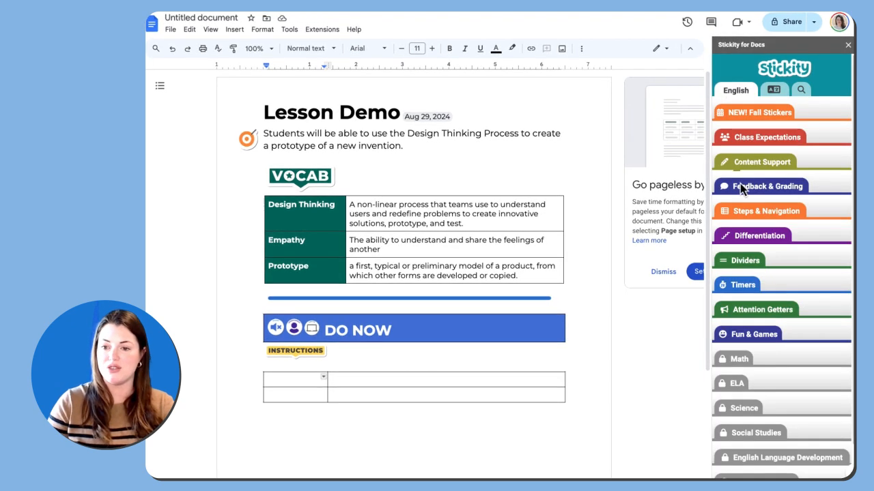
pyautogui.click(742, 214)
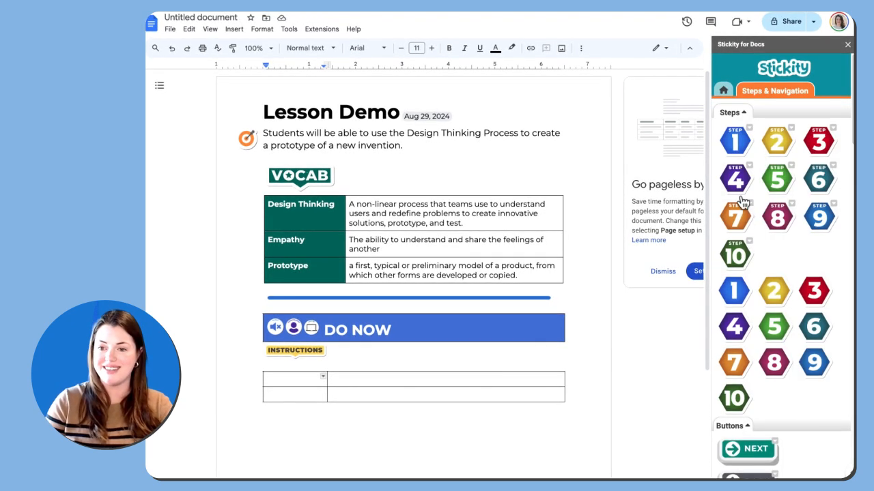
pyautogui.click(734, 140)
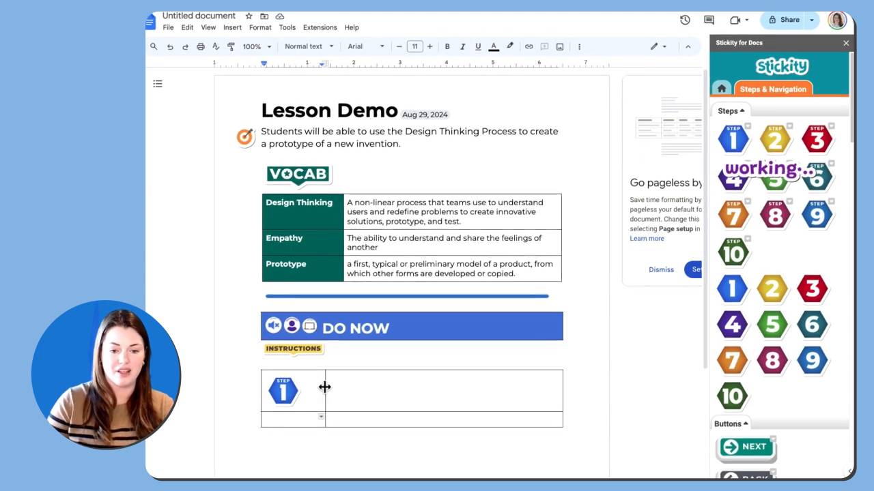
pyautogui.moveTo(323, 388); pyautogui.dragTo(293, 384)
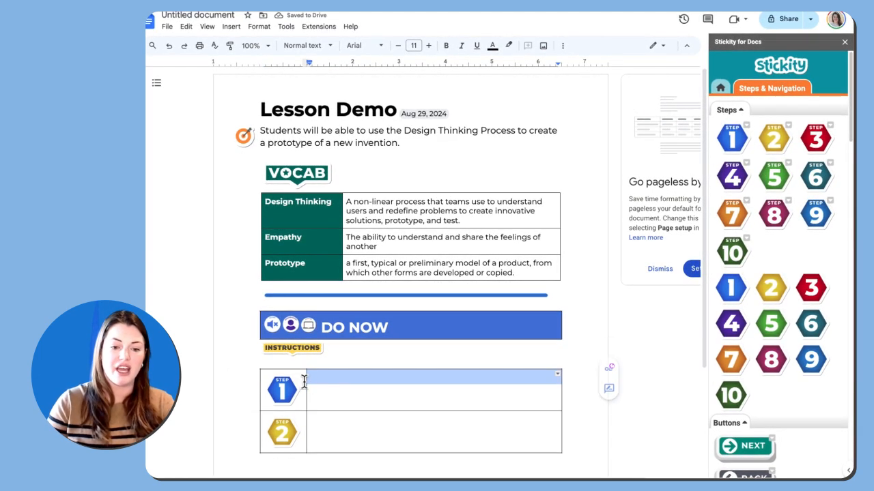
# - Fill both cells of the Step 1 row with a light blue background
pyautogui.click(562, 46)
pyautogui.click(451, 63)
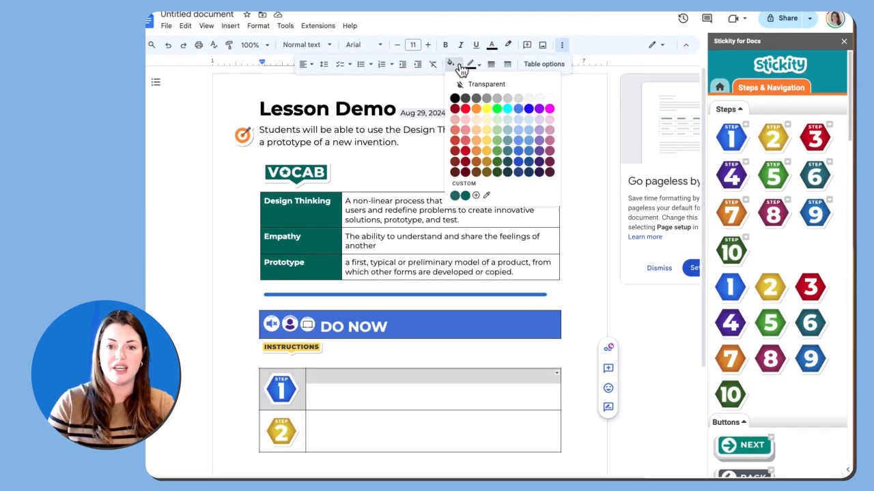
pyautogui.click(517, 127)
pyautogui.click(326, 425)
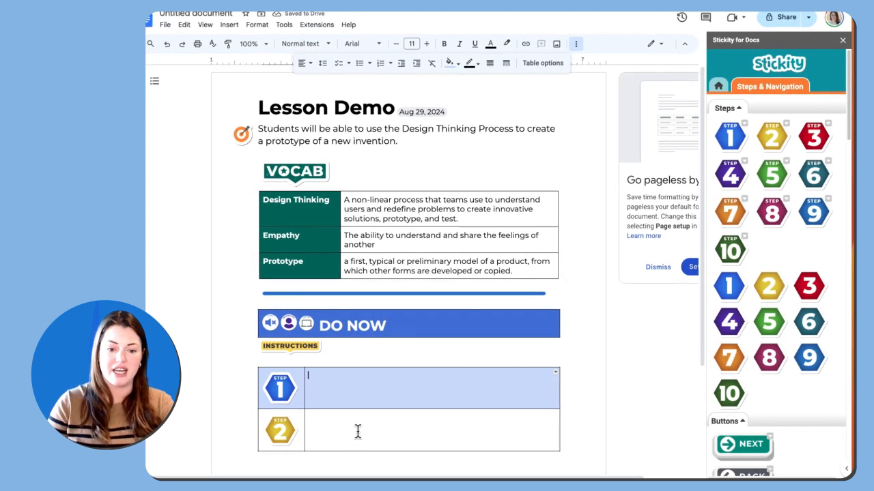
# - Fill both cells of the Step 2 row with a light yellow background
pyautogui.moveTo(357, 433); pyautogui.dragTo(289, 427)
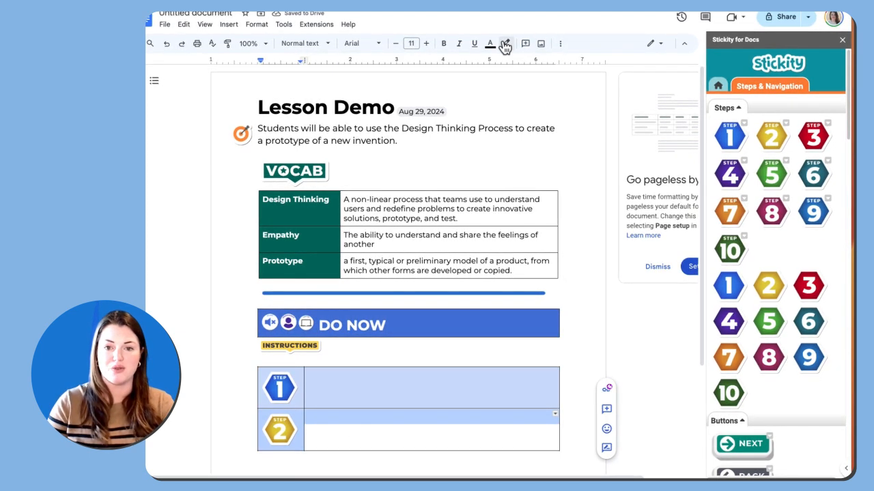
pyautogui.click(559, 44)
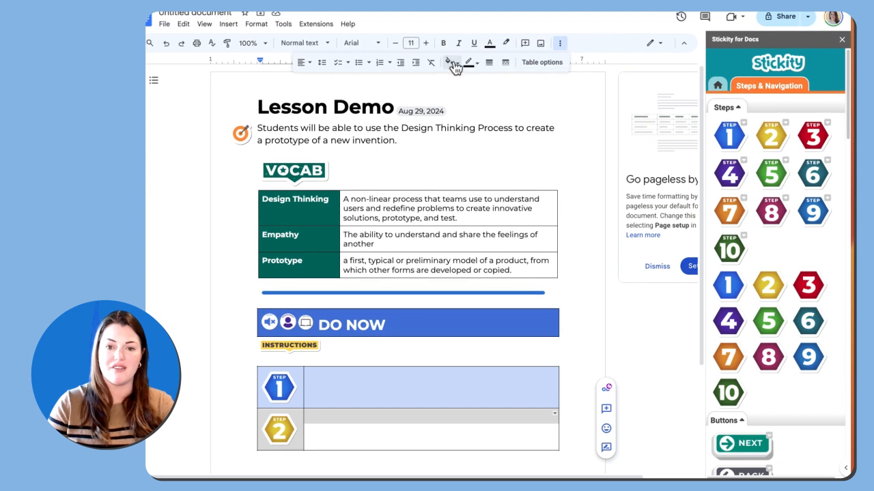
pyautogui.click(453, 64)
pyautogui.click(483, 123)
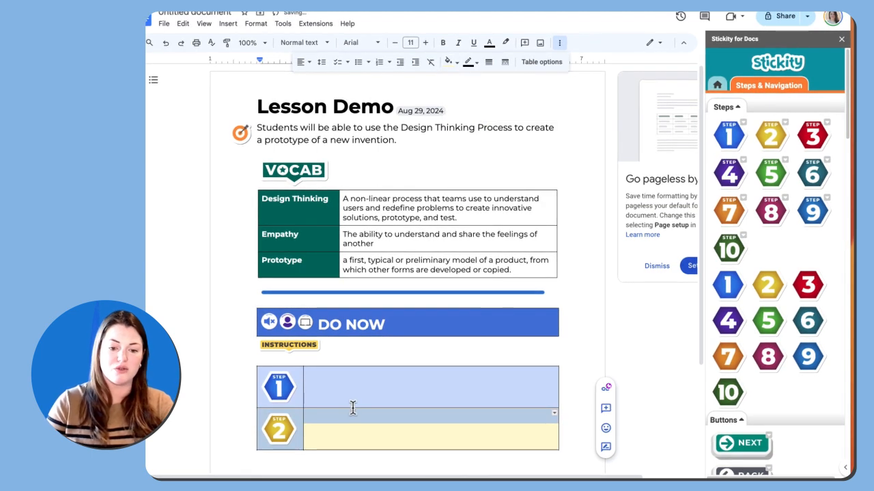
pyautogui.click(337, 433)
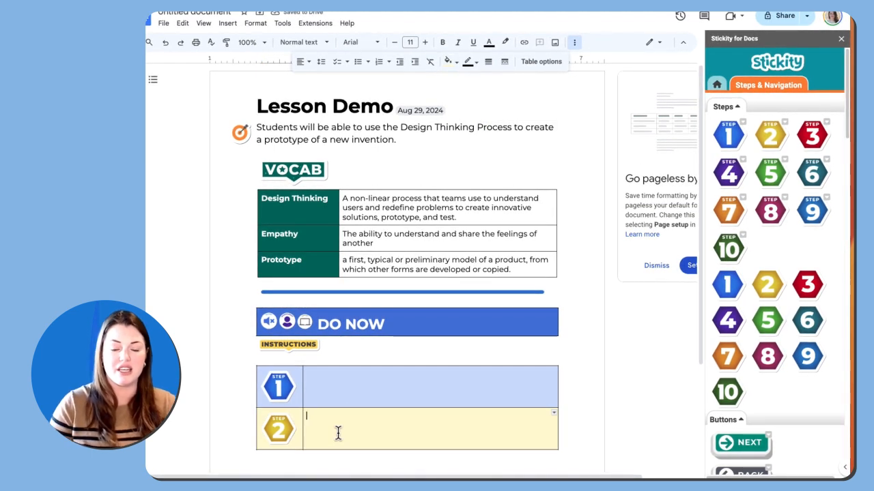
# - Insert the "Stop and wait for instructions" divider from Dividers below the steps table
pyautogui.scroll(-1, 340, 419)
pyautogui.click(342, 403)
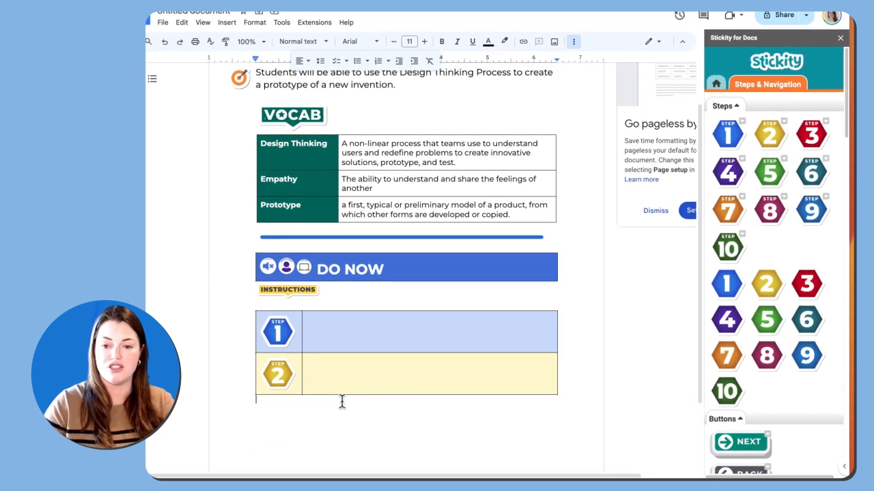
pyautogui.click(715, 83)
pyautogui.click(719, 254)
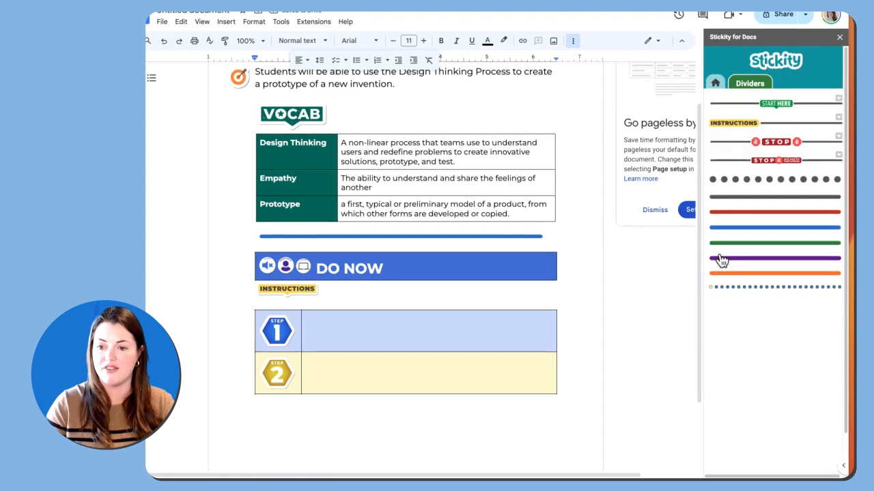
pyautogui.click(768, 165)
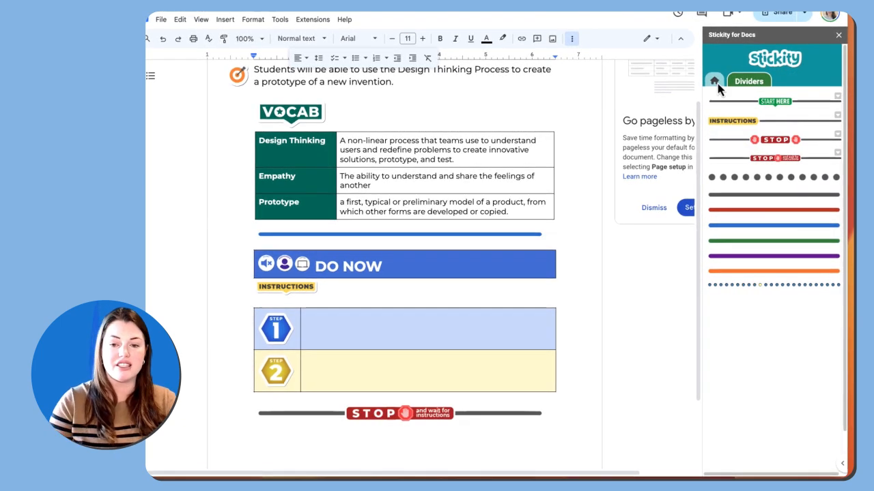
# - Insert the Type Here arrow sticker from Content Support on a new line below the Stop divider
pyautogui.scroll(1, 524, 192)
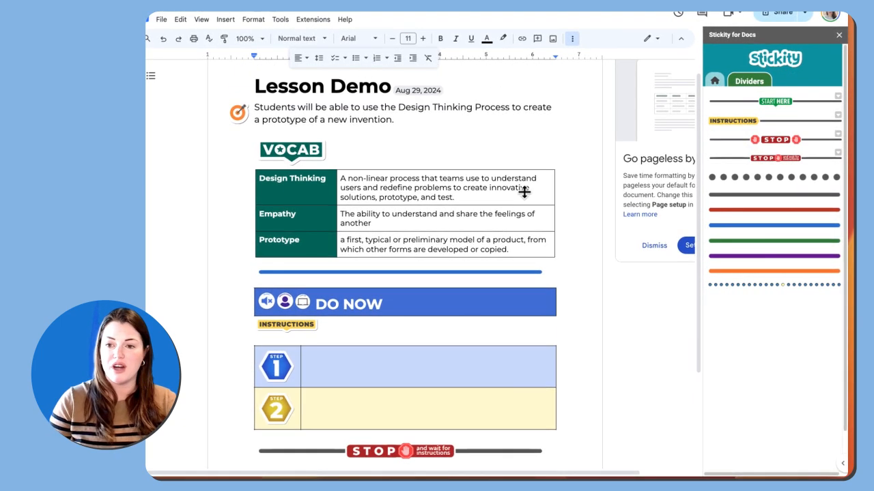
pyautogui.click(715, 82)
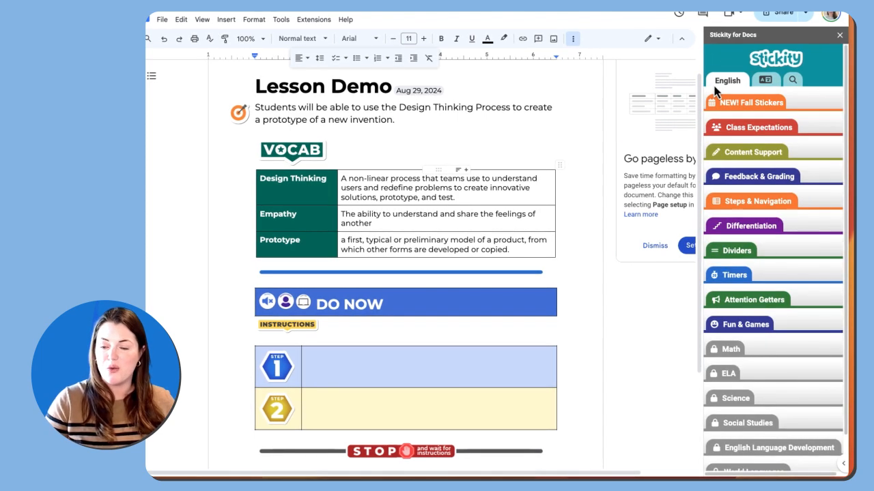
pyautogui.scroll(-1, 477, 275)
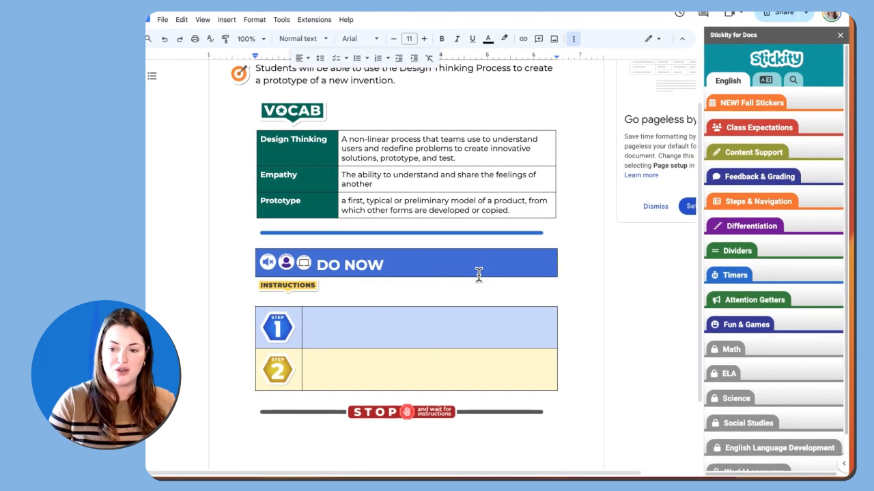
pyautogui.scroll(-1, 479, 274)
pyautogui.click(488, 374)
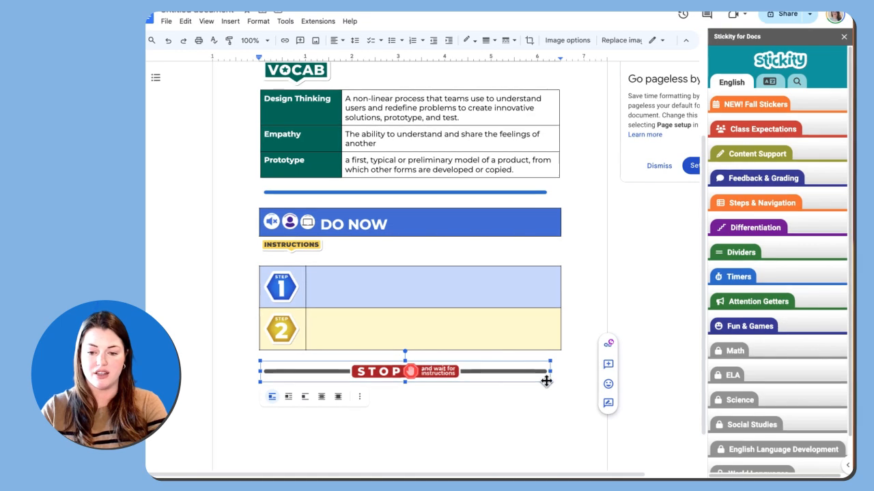
pyautogui.click(553, 376)
pyautogui.press('Return')
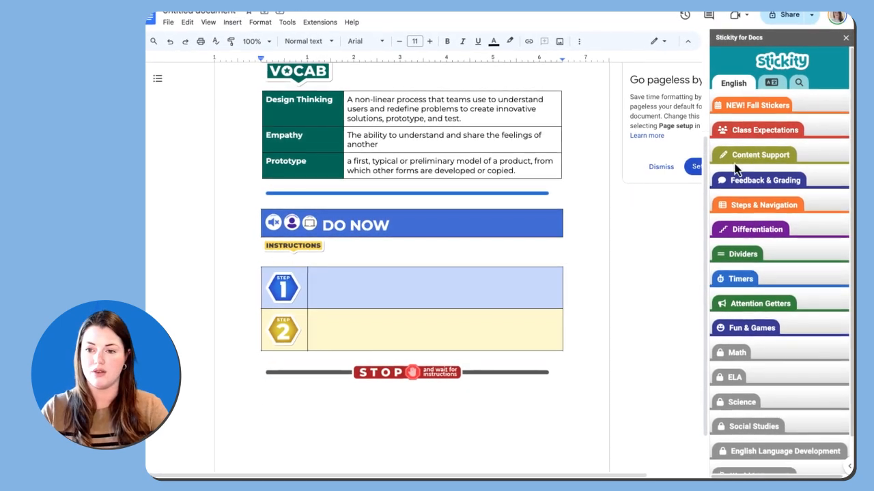
pyautogui.click(757, 155)
pyautogui.scroll(-2, 759, 300)
pyautogui.click(748, 384)
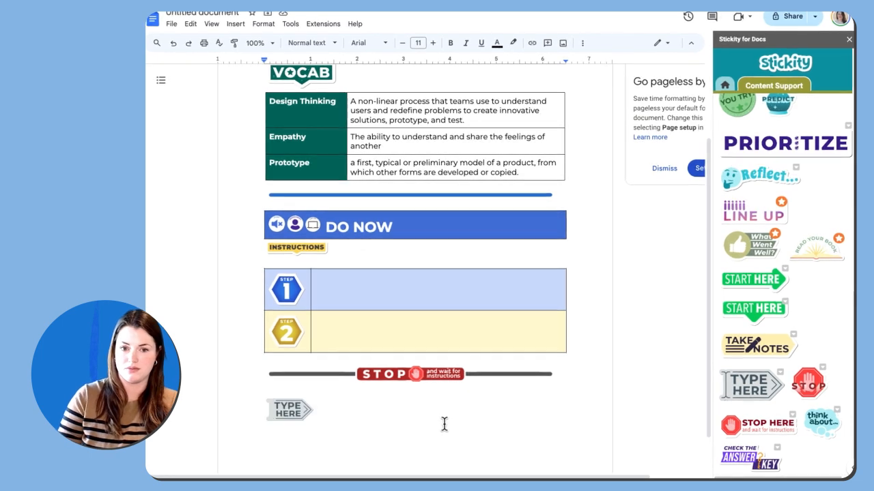
# - Insert the "Beyond Expectations" sticker from Feedback & Grading on a new line below the WeatherWear paragraph and enlarge it to about 1.5 times its size
pyautogui.scroll(-3, 474, 253)
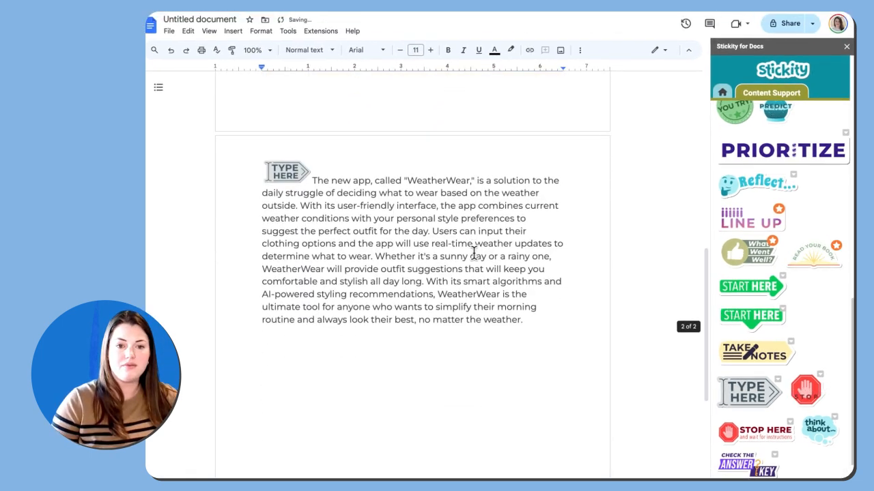
pyautogui.scroll(-2, 473, 254)
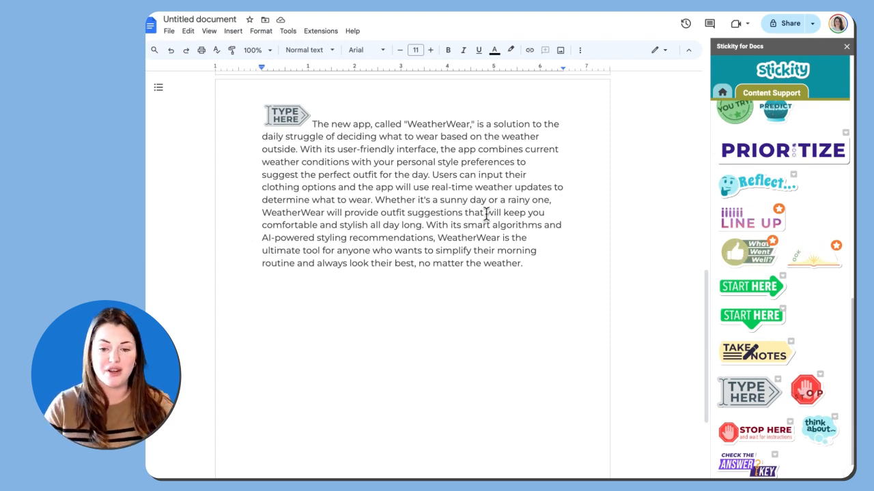
pyautogui.click(533, 263)
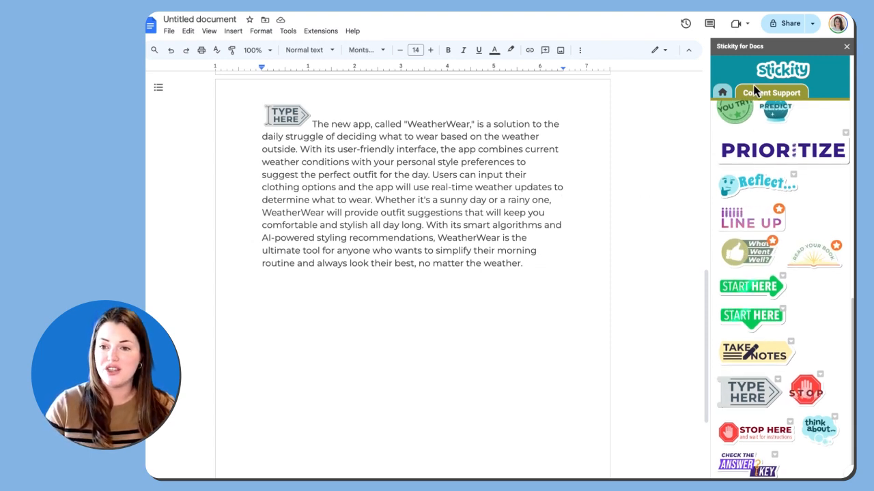
pyautogui.click(722, 93)
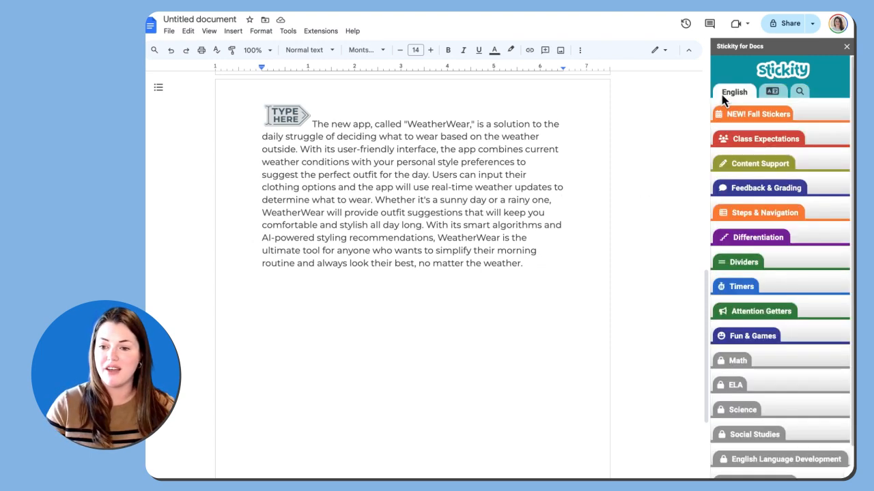
pyautogui.click(760, 187)
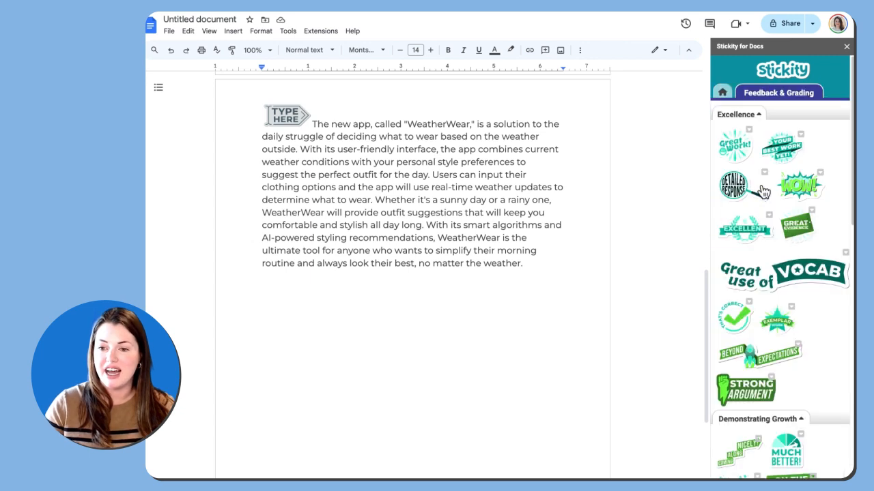
pyautogui.click(542, 268)
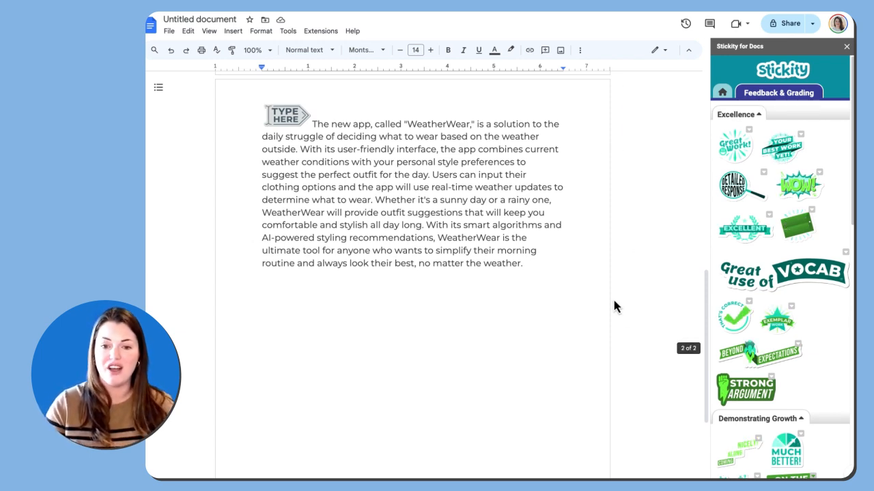
pyautogui.press('Return')
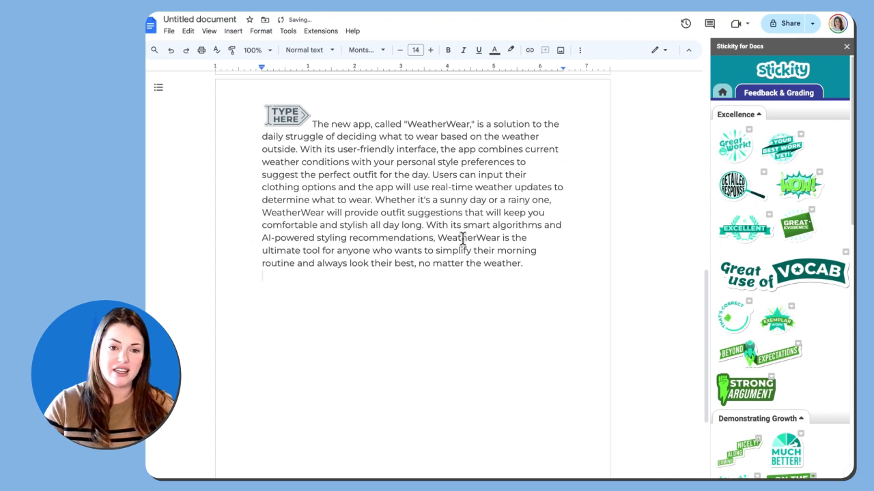
pyautogui.click(748, 353)
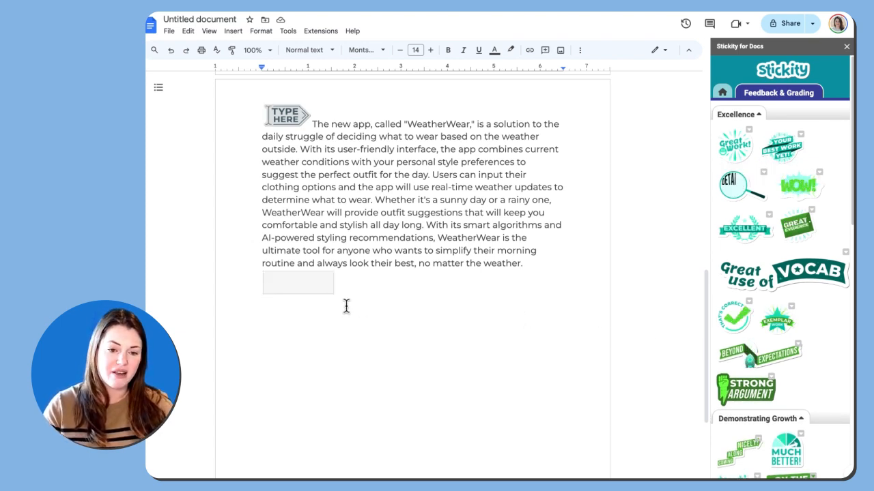
pyautogui.click(319, 287)
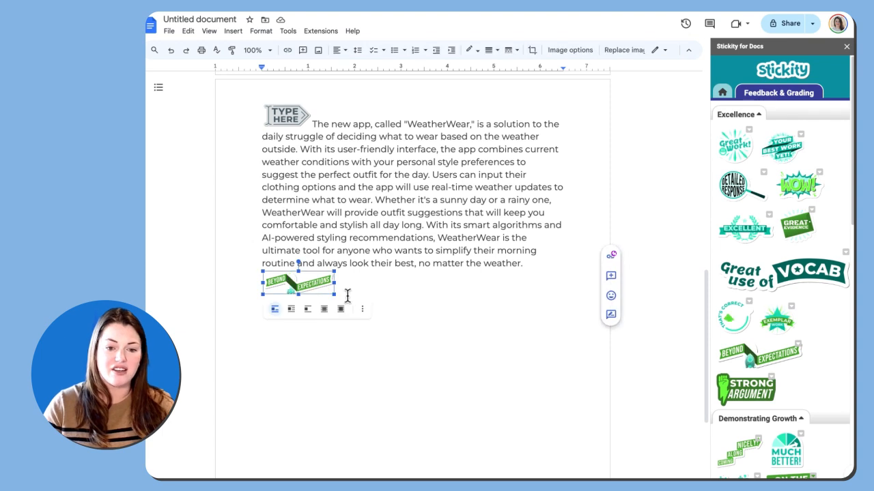
pyautogui.moveTo(334, 291); pyautogui.dragTo(371, 307)
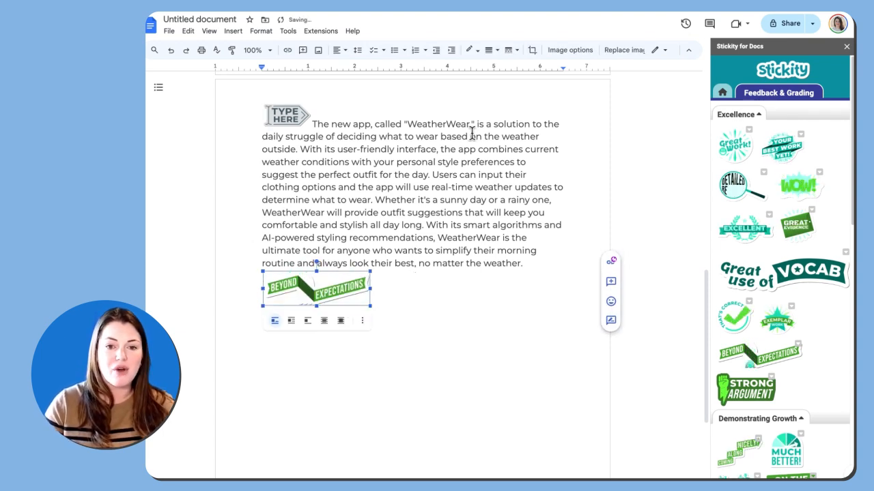
# - Attach the comment "Share this in class tomorrow!" to the "Beyond Expectations" sticker
pyautogui.click(305, 56)
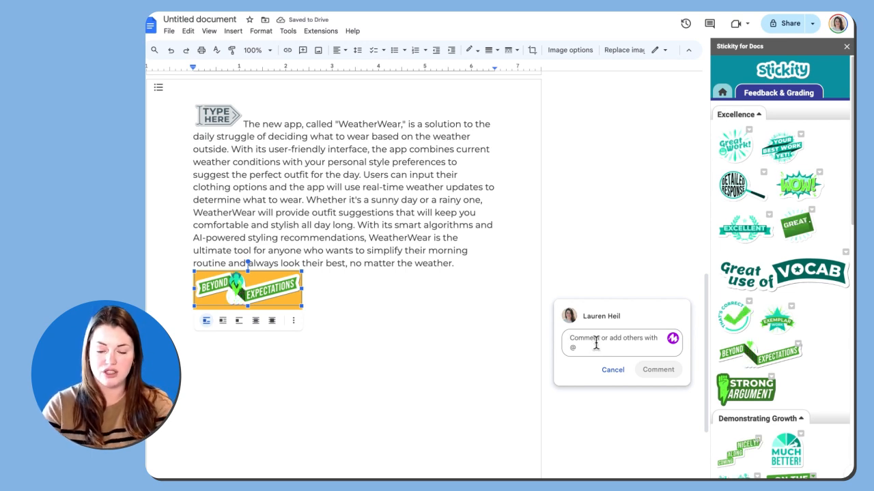
pyautogui.write('Share this in')
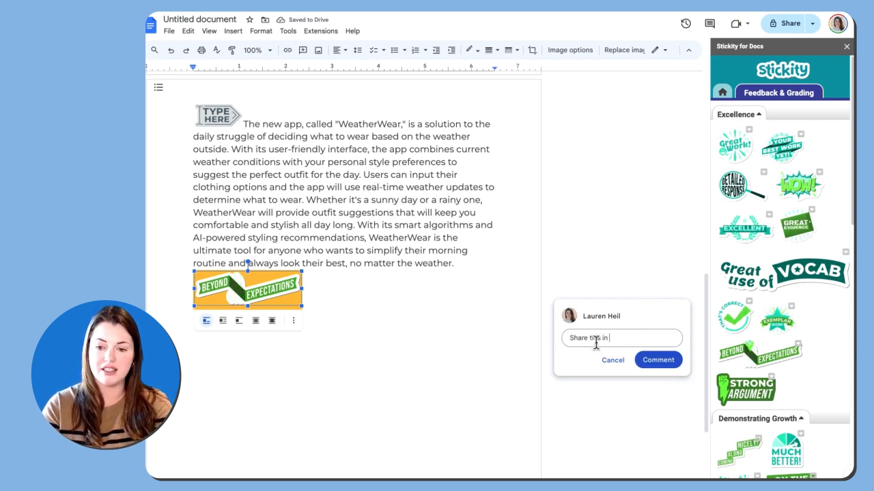
pyautogui.write(' class tomorrow!')
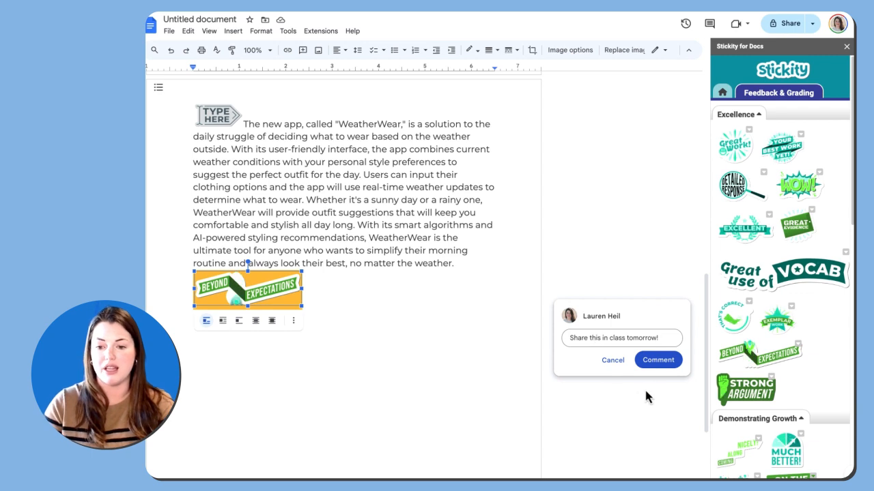
pyautogui.click(664, 363)
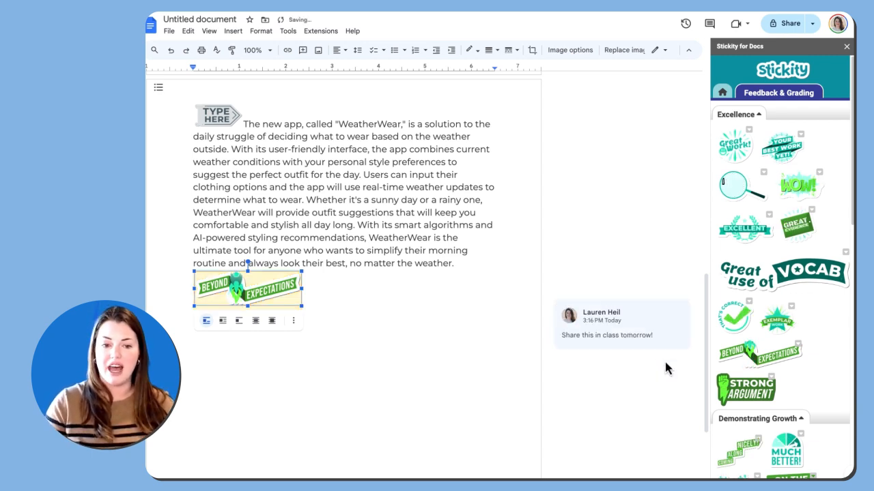
pyautogui.click(622, 290)
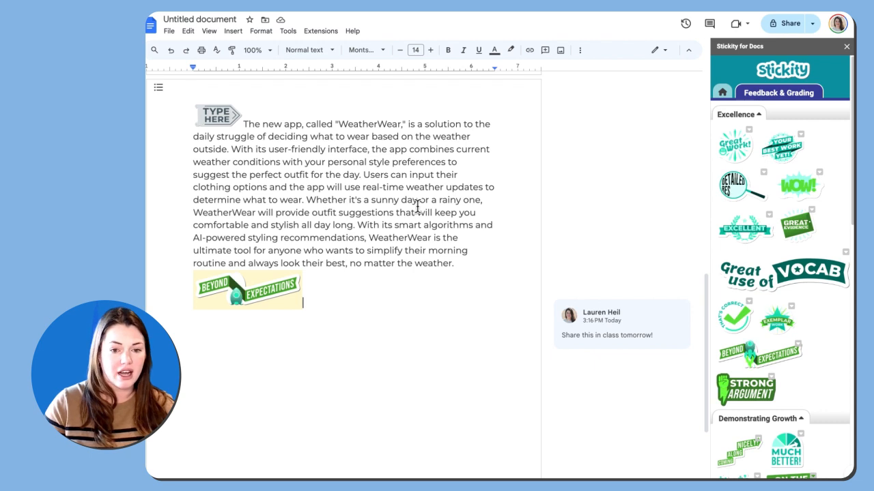
# - Split the WeatherWear paragraph after "stylish all day long." and insert a "Watch This and Try Again!" sticker in the gap, shrunk to about 60% size
pyautogui.click(359, 224)
pyautogui.press('Return')
pyautogui.press('Return')
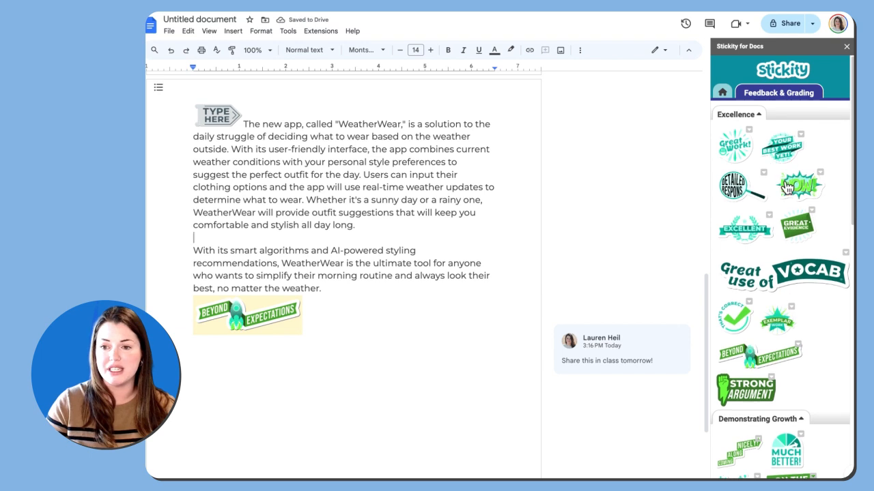
pyautogui.scroll(-4, 733, 204)
pyautogui.scroll(-10, 734, 208)
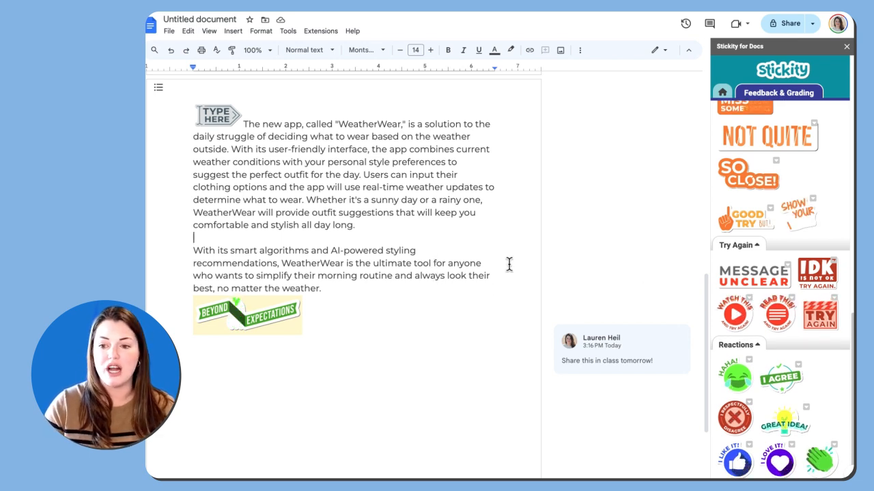
pyautogui.click(736, 315)
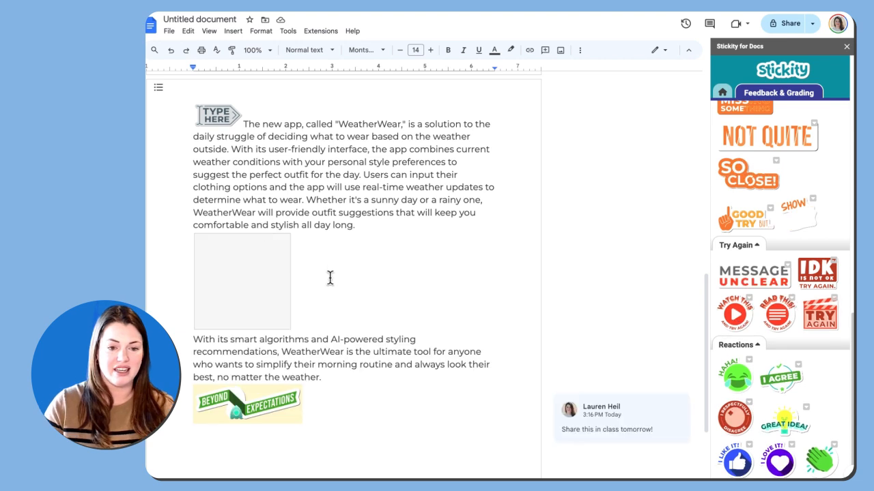
pyautogui.click(254, 295)
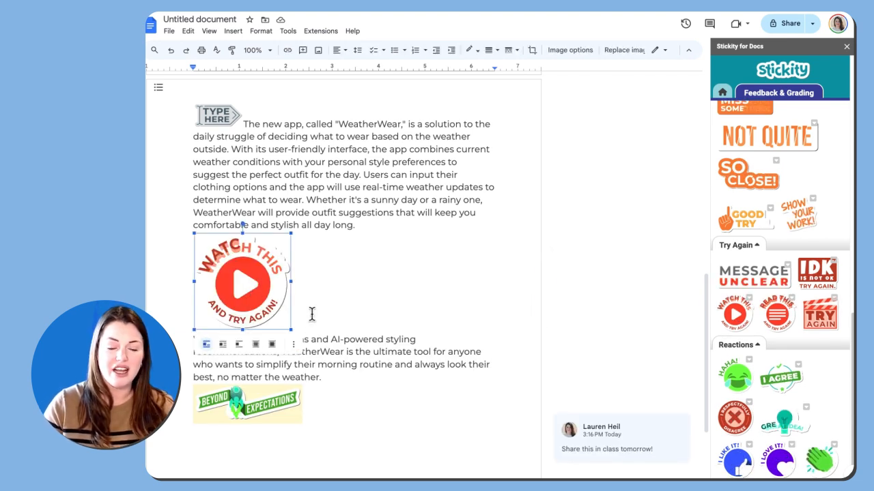
pyautogui.moveTo(287, 326); pyautogui.dragTo(253, 292)
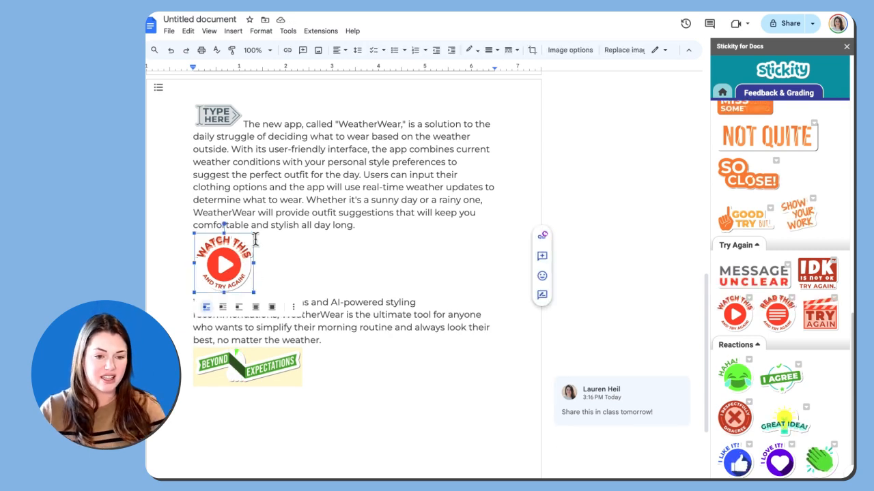
pyautogui.click(288, 55)
pyautogui.write('https://www.youtube.com/watch?v=1pxc4GUDev8')
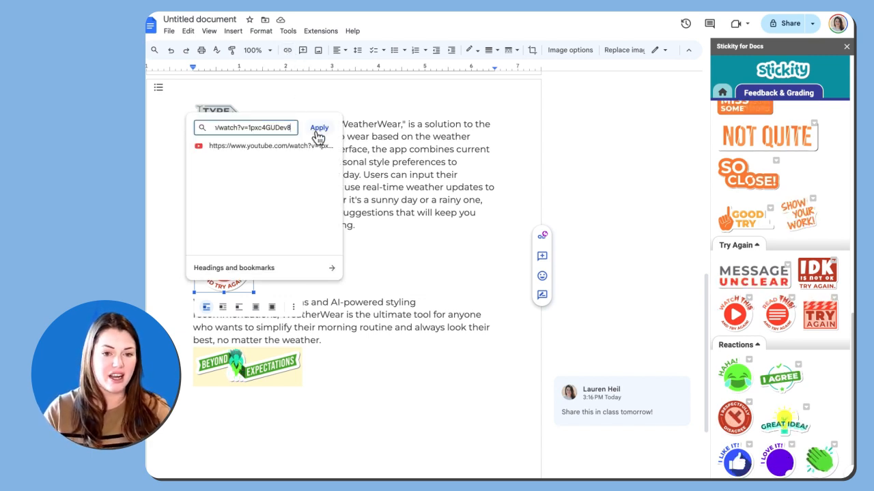
pyautogui.click(318, 134)
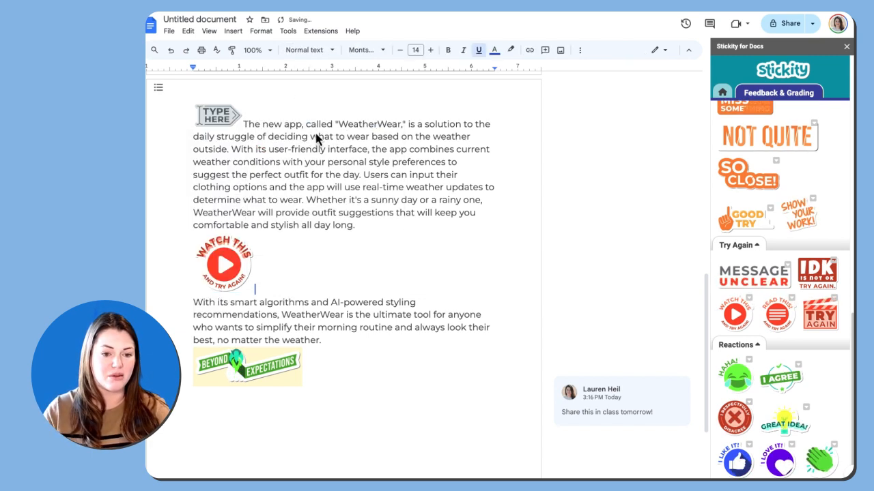
pyautogui.click(231, 261)
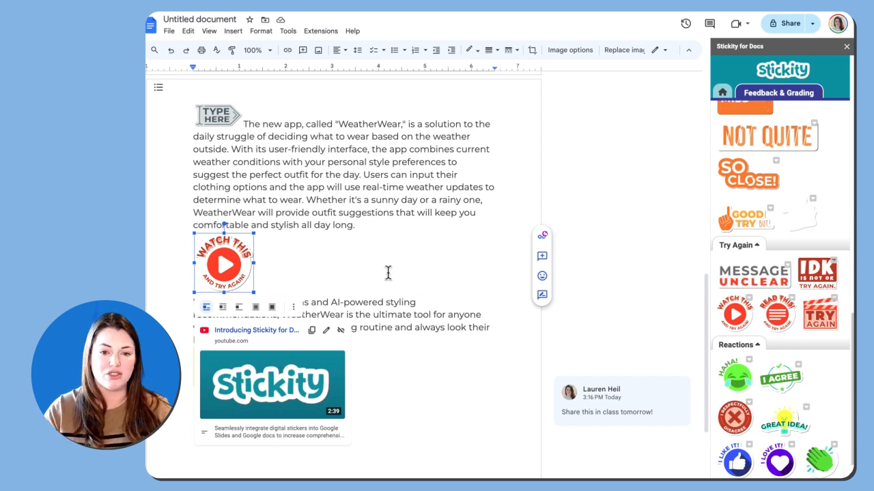
pyautogui.click(417, 237)
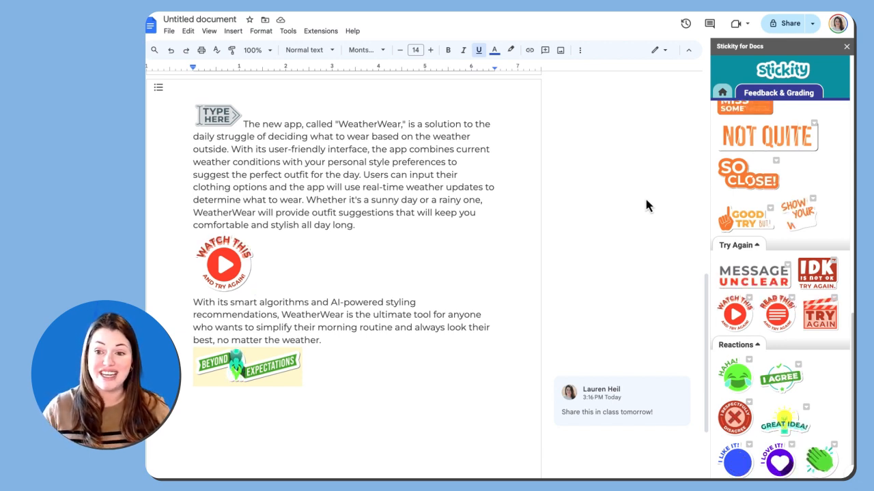
pyautogui.click(723, 92)
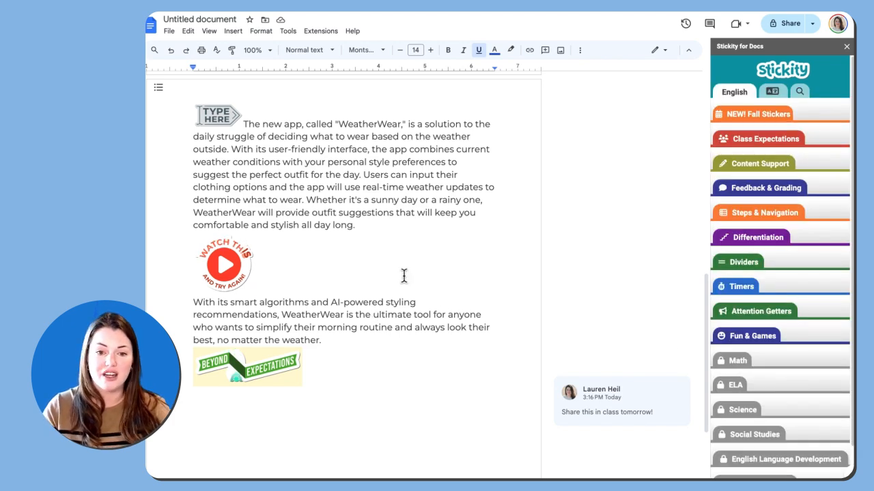
pyautogui.scroll(5, 404, 275)
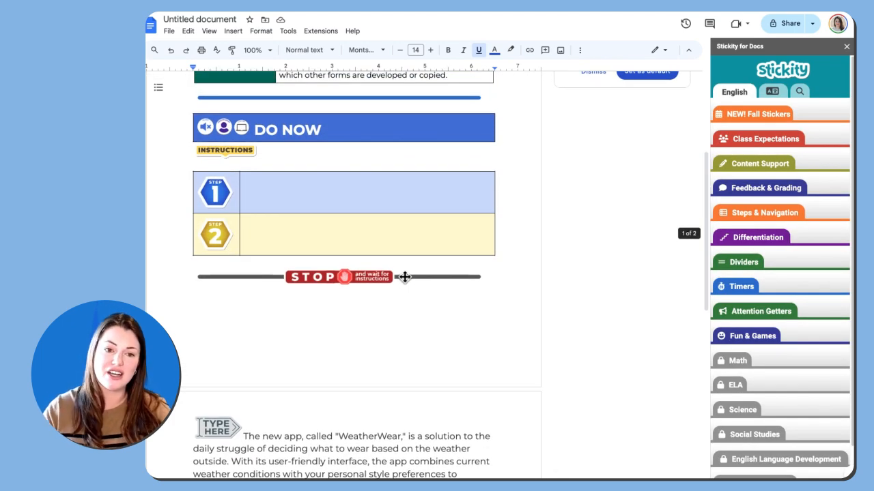
pyautogui.scroll(3, 413, 217)
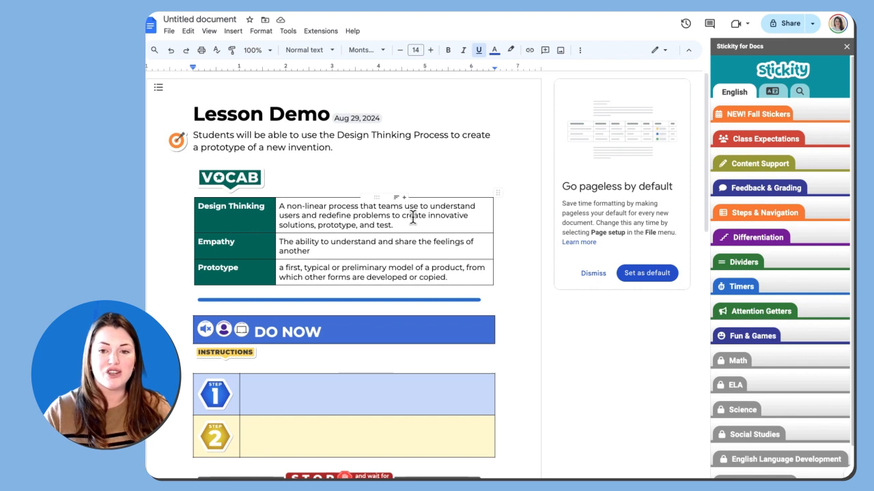